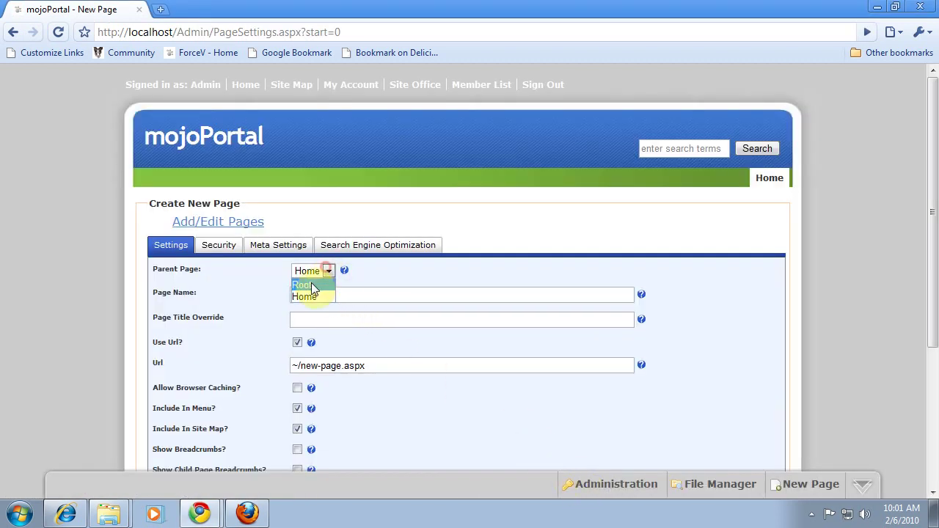
Step: Create a Root-level page named 'Form Wizard Pro Demo' at ~/form-wizard-pro-demo.aspx
{"action": "left_click", "coordinate": [312, 280]}
{"action": "left_click", "coordinate": [343, 294]}
{"action": "left_click_drag", "start_coordinate": [342, 293], "coordinate": [263, 298]}
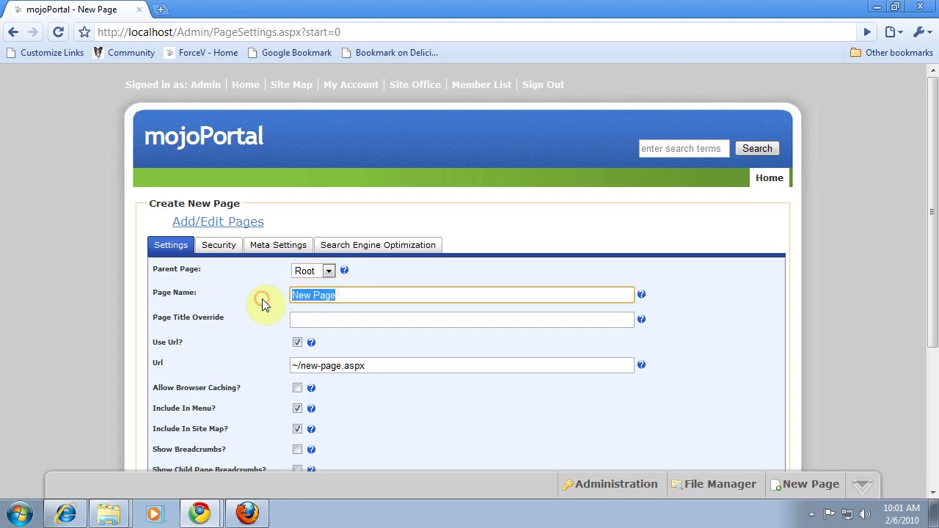
{"action": "type", "text": "Form Wi"}
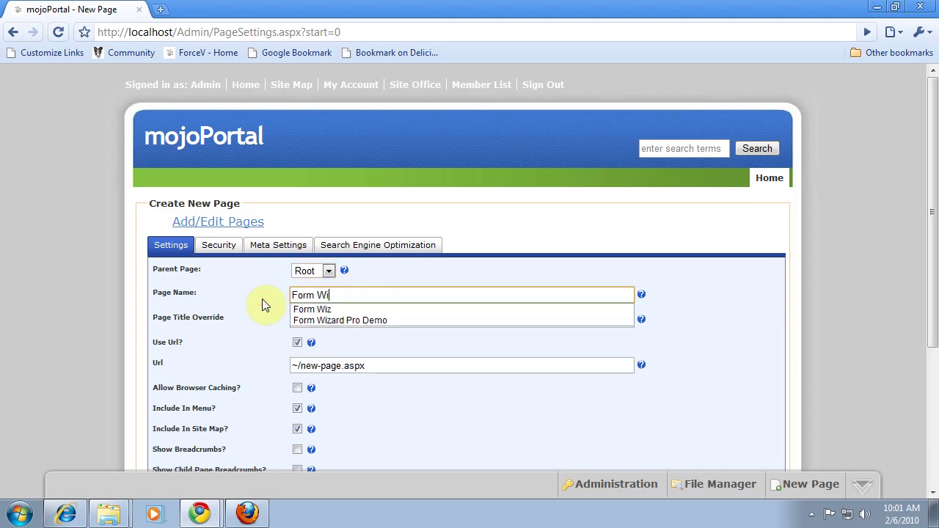
{"action": "type", "text": "zard Pro Demo"}
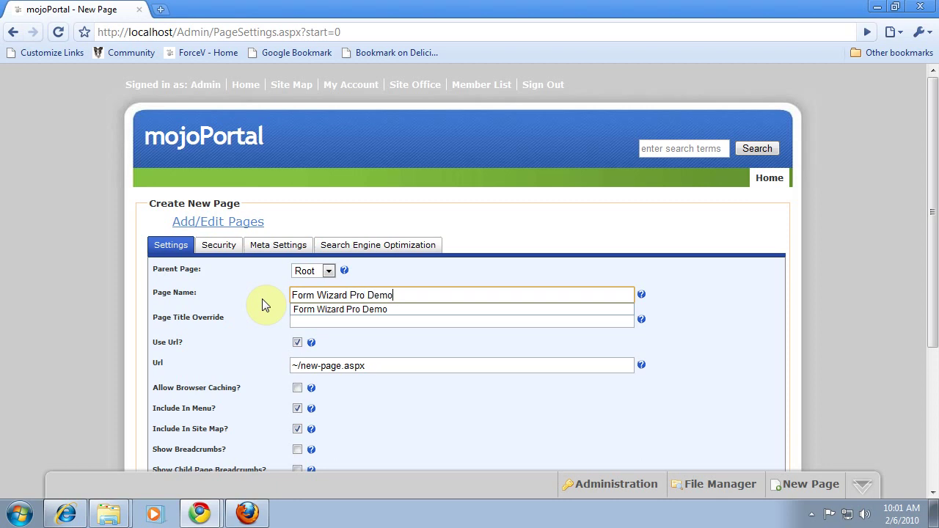
{"action": "key", "text": "Tab"}
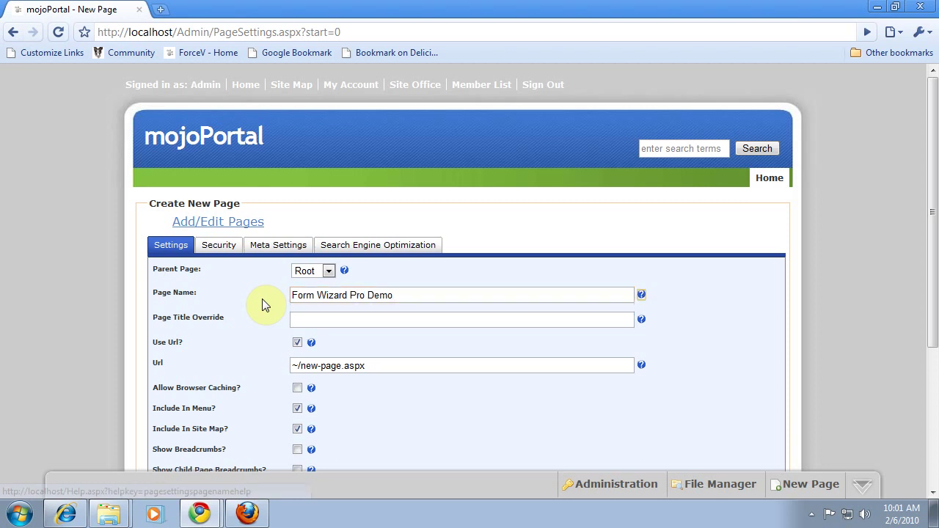
{"action": "scroll", "coordinate": [358, 374], "scroll_direction": "down", "scroll_amount": 3}
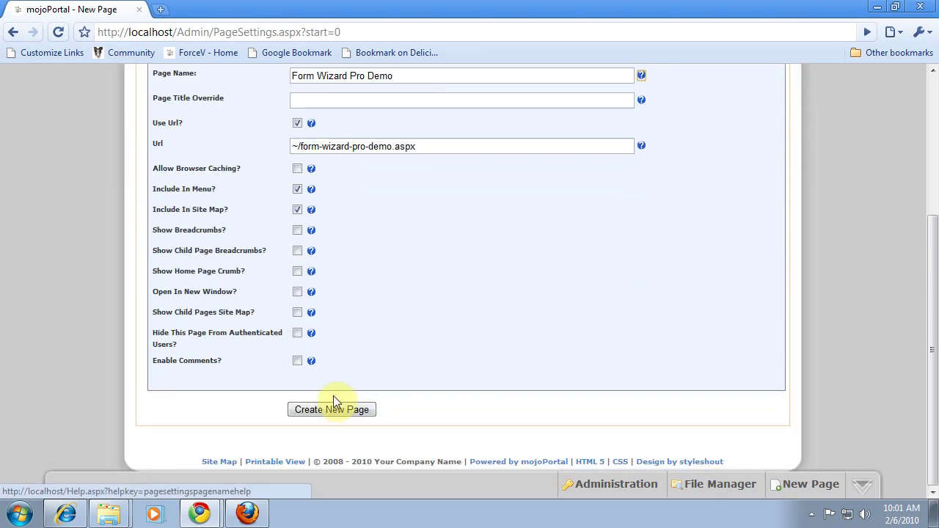
{"action": "left_click", "coordinate": [315, 409]}
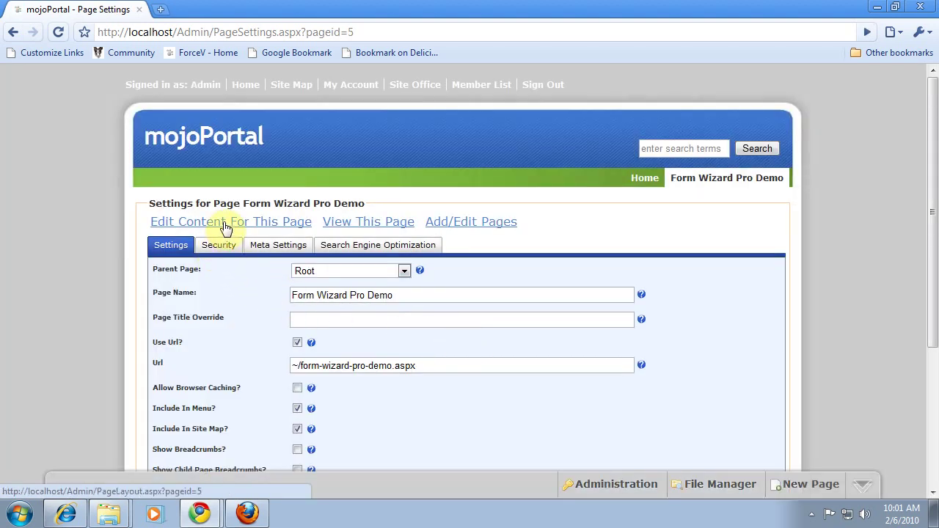
Step: Add a Form Wizard Pro module titled 'Form Wizard Demo' to the center pane and view the page
{"action": "left_click", "coordinate": [226, 228]}
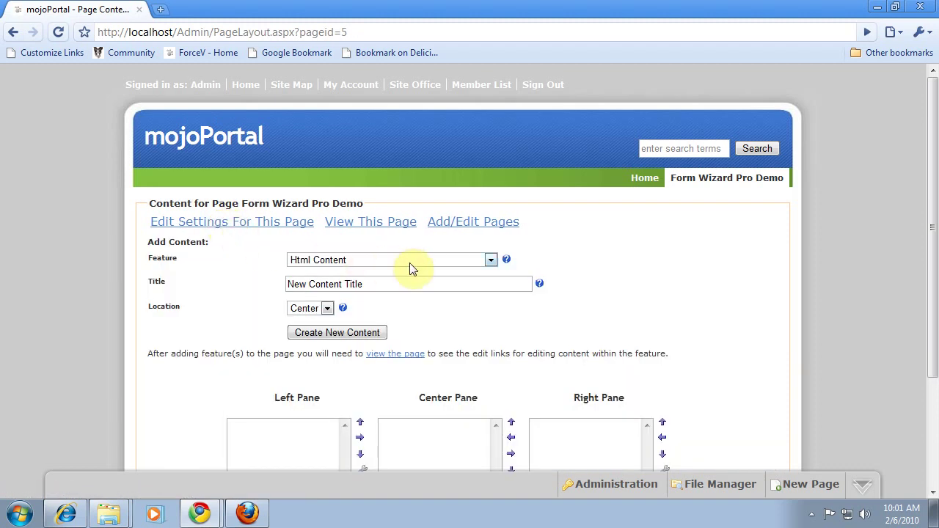
{"action": "left_click", "coordinate": [489, 260]}
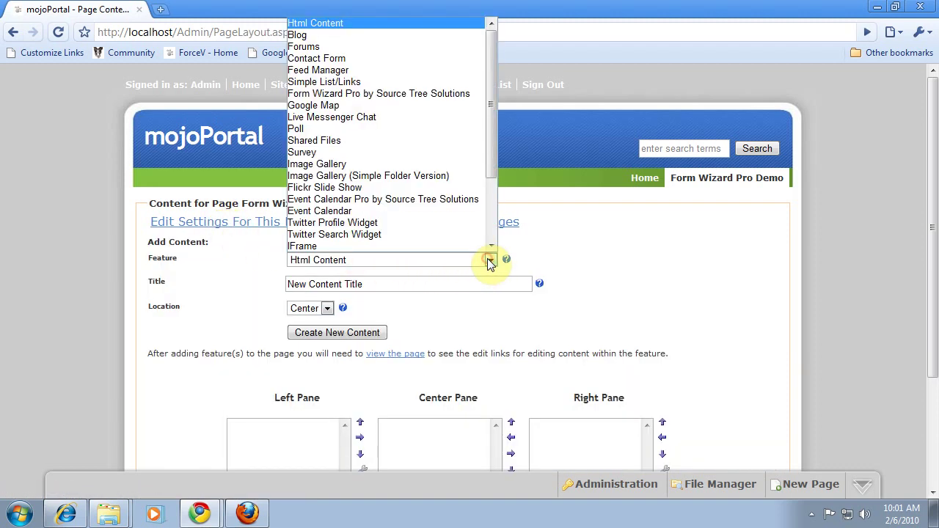
{"action": "left_click", "coordinate": [342, 94]}
{"action": "left_click_drag", "start_coordinate": [367, 284], "coordinate": [256, 285]}
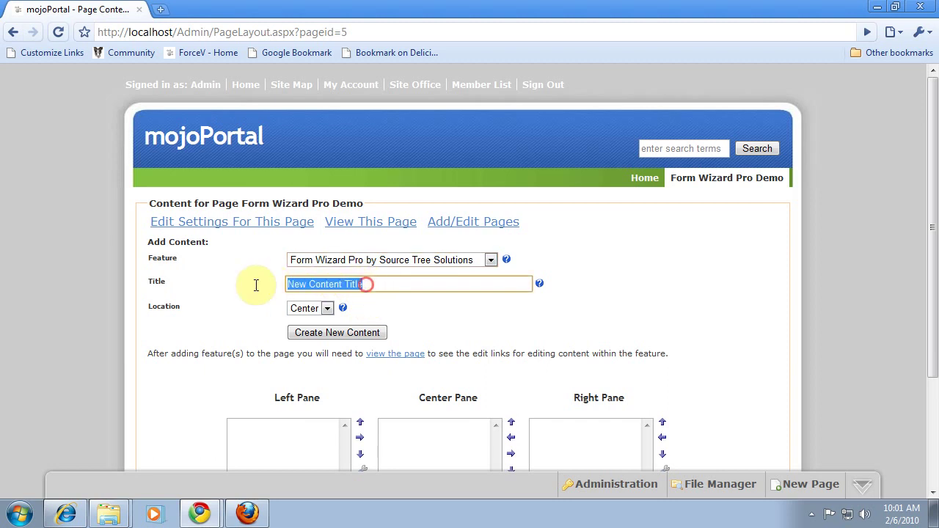
{"action": "type", "text": "Form"}
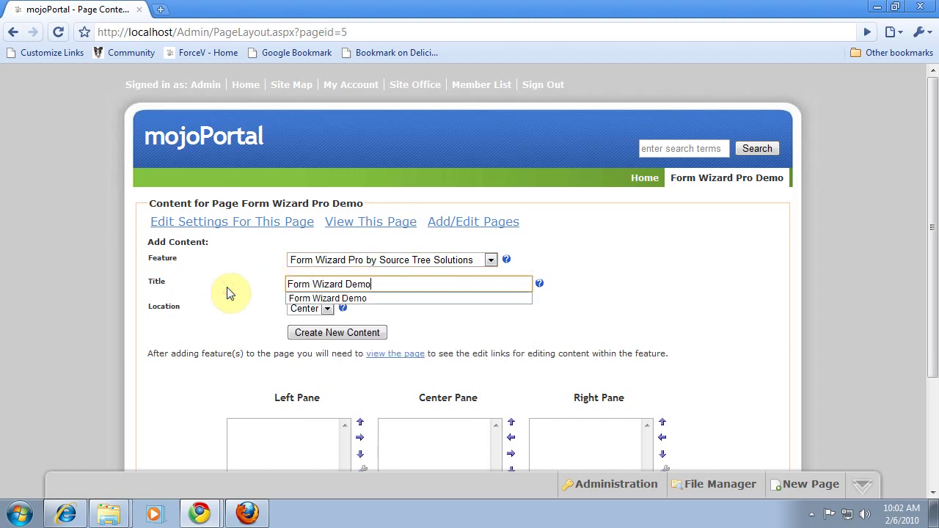
{"action": "type", "text": " Wizard Demo"}
{"action": "left_click", "coordinate": [312, 334]}
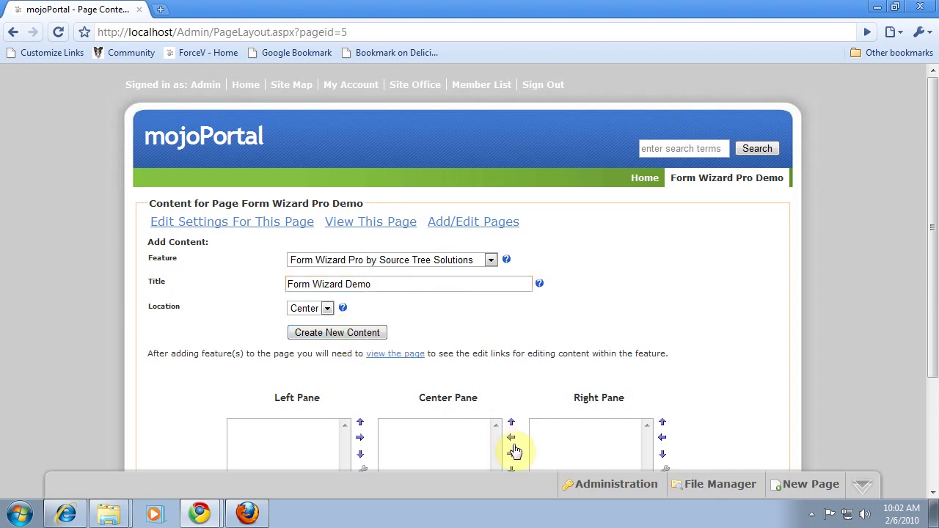
{"action": "left_click", "coordinate": [365, 229]}
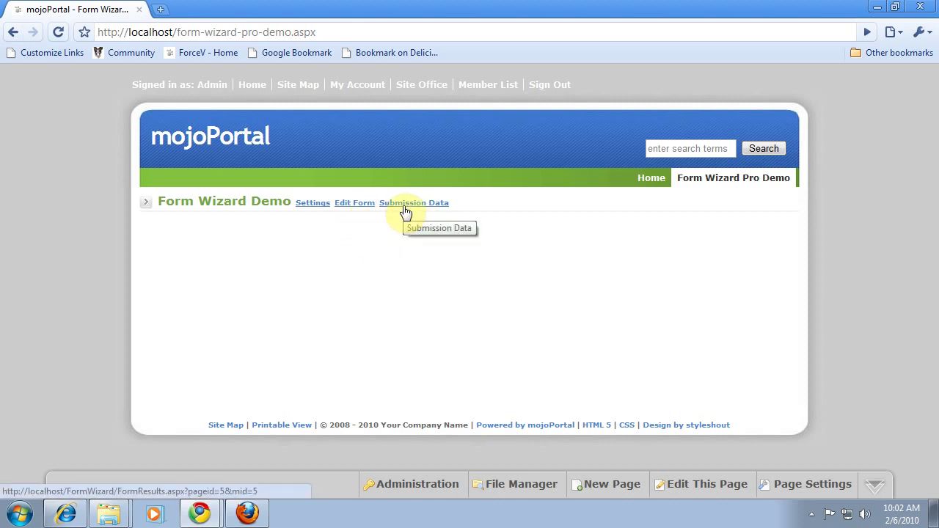
Step: Set the form to 4 total pages, instructions 'Please fill out the form.', thank-you 'Thanks!', and save
{"action": "left_click", "coordinate": [352, 207]}
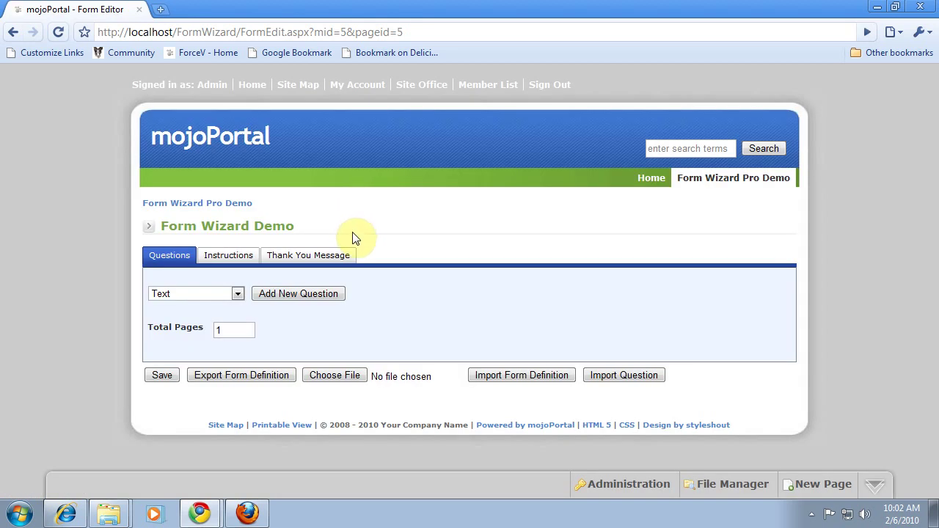
{"action": "double_click", "coordinate": [230, 332]}
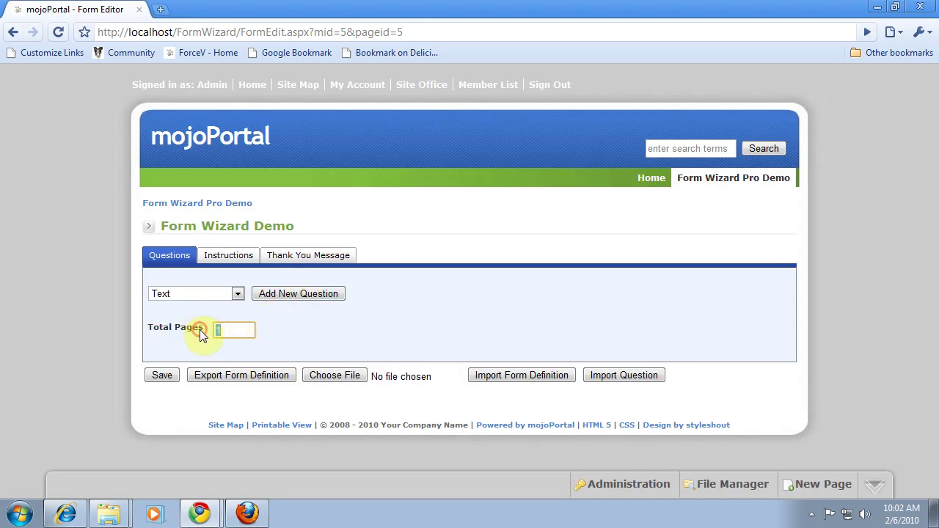
{"action": "type", "text": "4"}
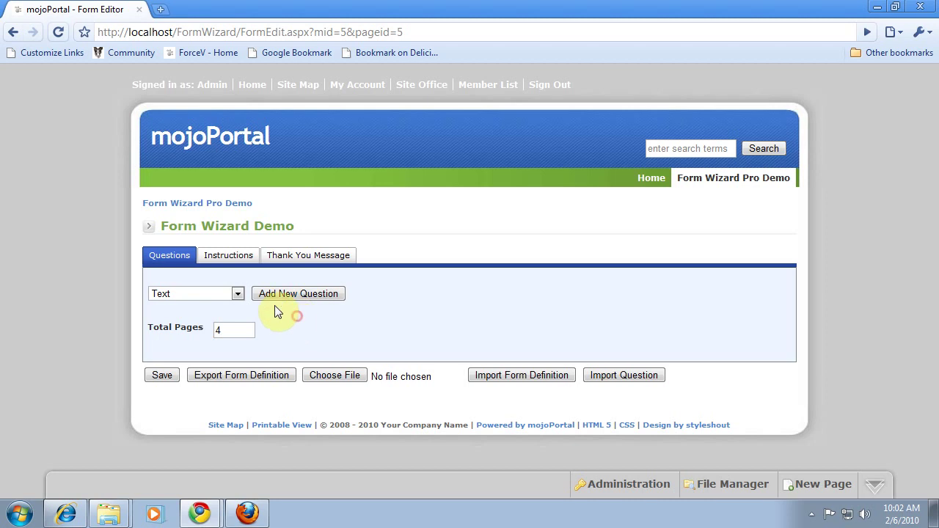
{"action": "left_click", "coordinate": [235, 255]}
{"action": "left_click", "coordinate": [170, 366]}
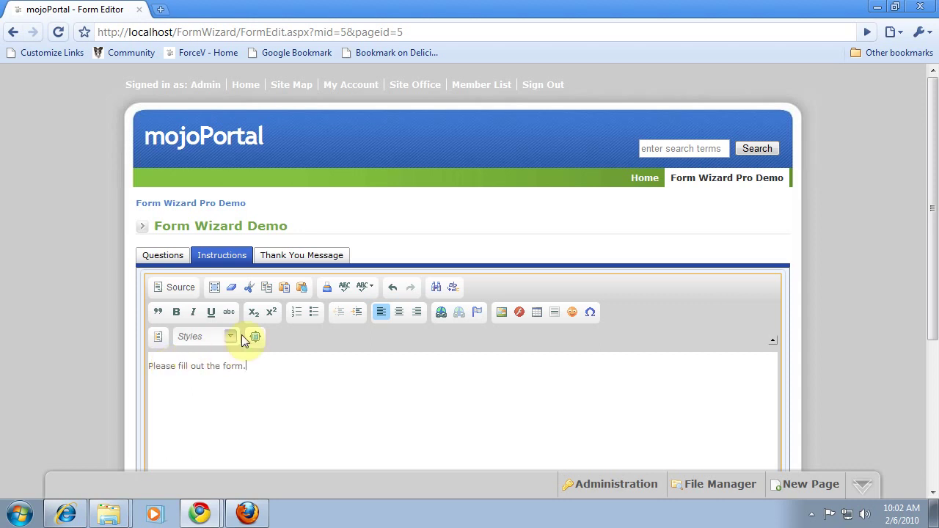
{"action": "left_click", "coordinate": [297, 256]}
{"action": "left_click", "coordinate": [186, 367]}
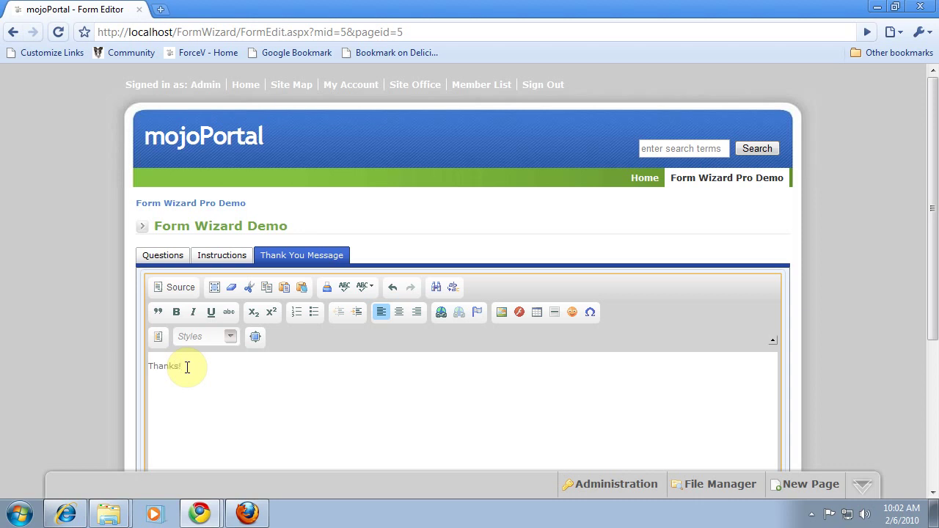
{"action": "scroll", "coordinate": [187, 367], "scroll_direction": "down", "scroll_amount": 3}
{"action": "scroll", "coordinate": [187, 369], "scroll_direction": "up", "scroll_amount": 3}
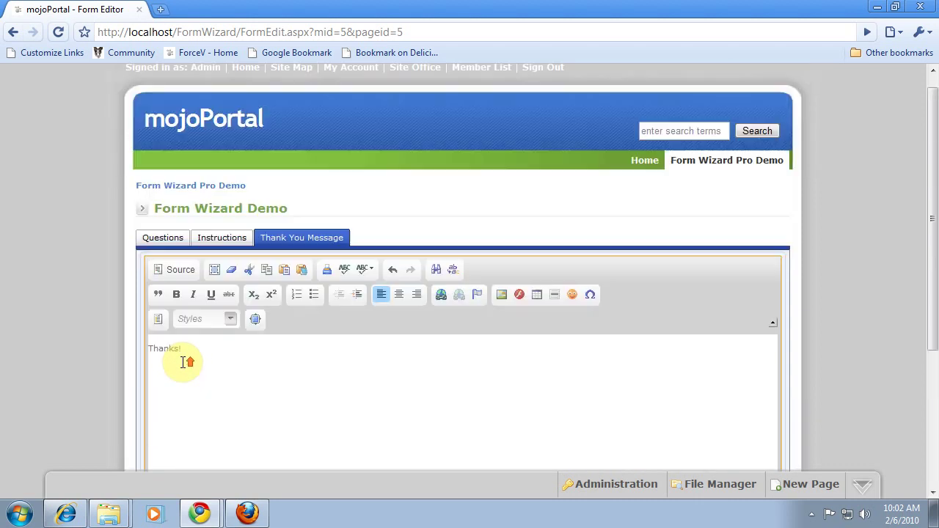
{"action": "left_click", "coordinate": [151, 243]}
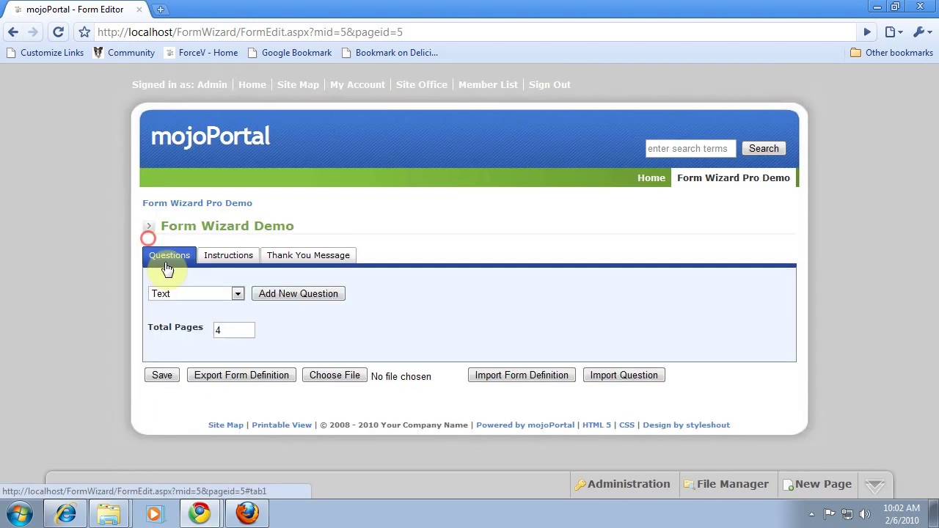
{"action": "left_click", "coordinate": [162, 376]}
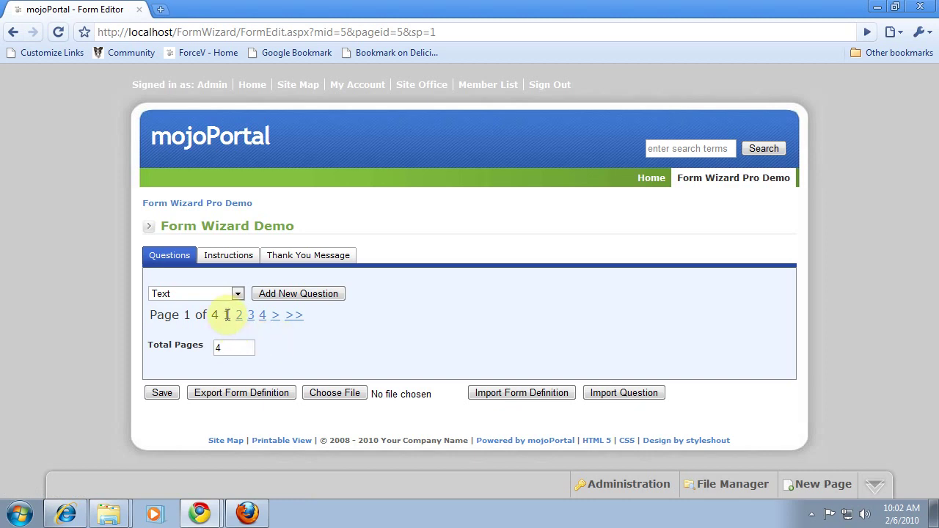
Step: Add a required 'First Name' text question to page 1
{"action": "left_click", "coordinate": [265, 293]}
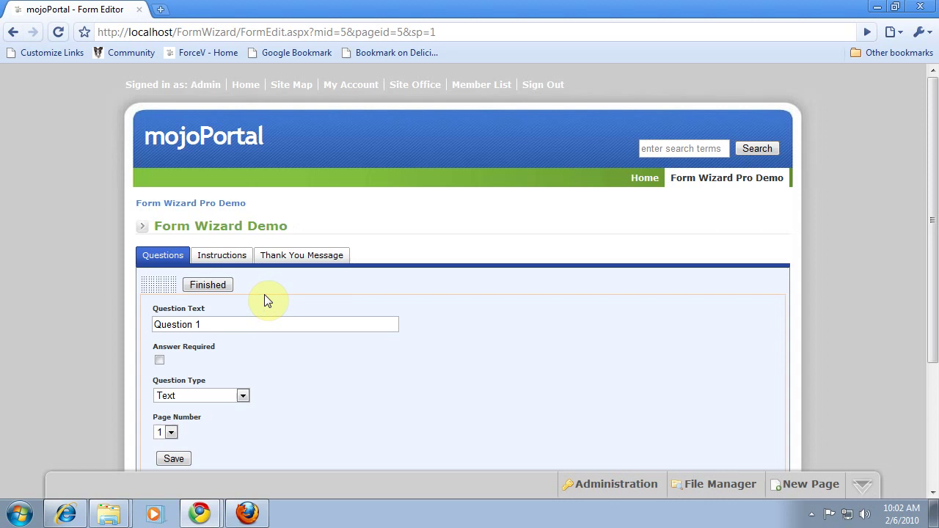
{"action": "left_click_drag", "start_coordinate": [225, 325], "coordinate": [109, 326]}
{"action": "type", "text": "F"}
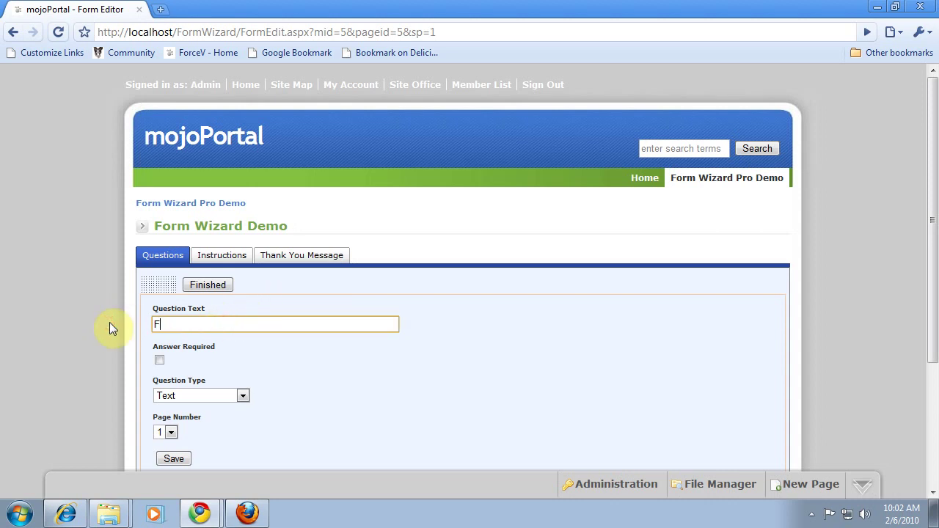
{"action": "type", "text": "irst Name"}
{"action": "left_click", "coordinate": [160, 359]}
{"action": "scroll", "coordinate": [213, 366], "scroll_direction": "down", "scroll_amount": 2}
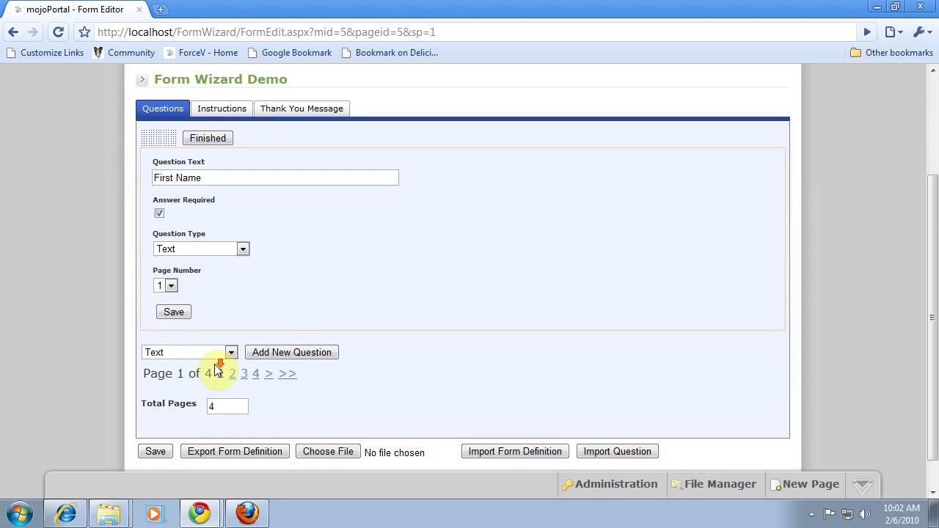
{"action": "left_click", "coordinate": [174, 312]}
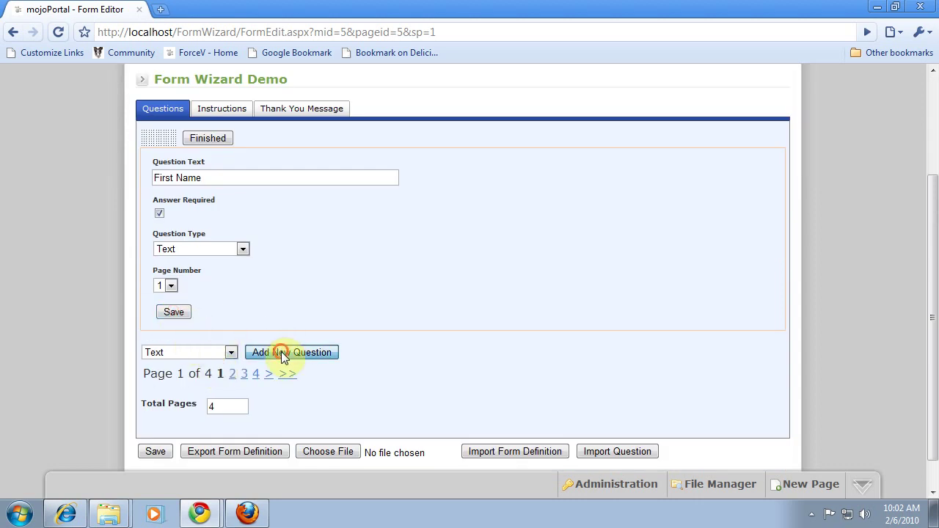
Step: Add a required 'Last Name' text question below First Name
{"action": "left_click", "coordinate": [283, 354]}
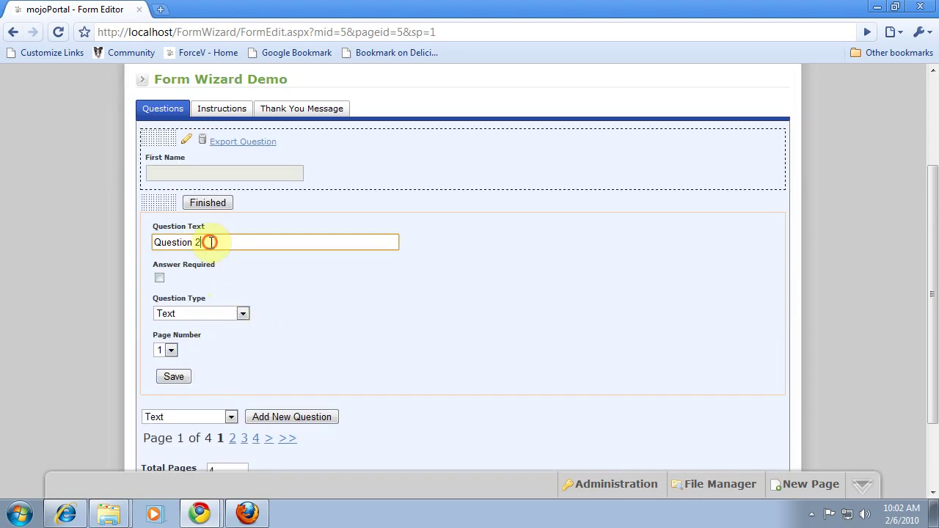
{"action": "left_click_drag", "start_coordinate": [210, 242], "coordinate": [114, 245]}
{"action": "type", "text": "Las"}
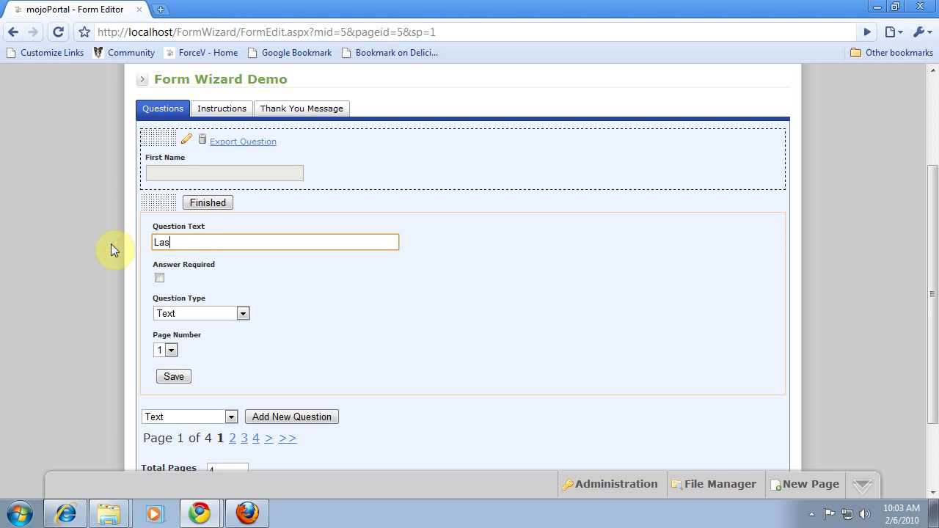
{"action": "type", "text": "t Name"}
{"action": "left_click", "coordinate": [158, 276]}
{"action": "left_click", "coordinate": [174, 378]}
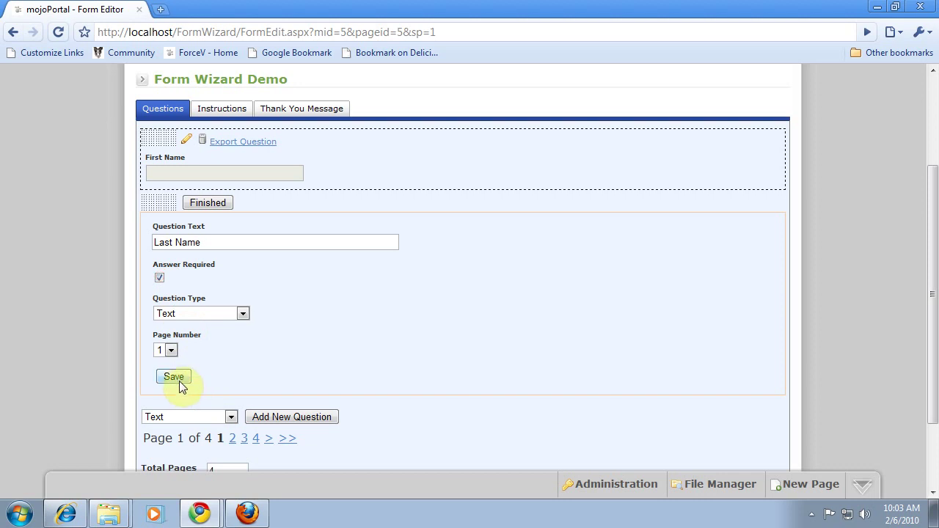
Step: Add a required 'Email Address' text question and finish editing it
{"action": "left_click", "coordinate": [270, 420]}
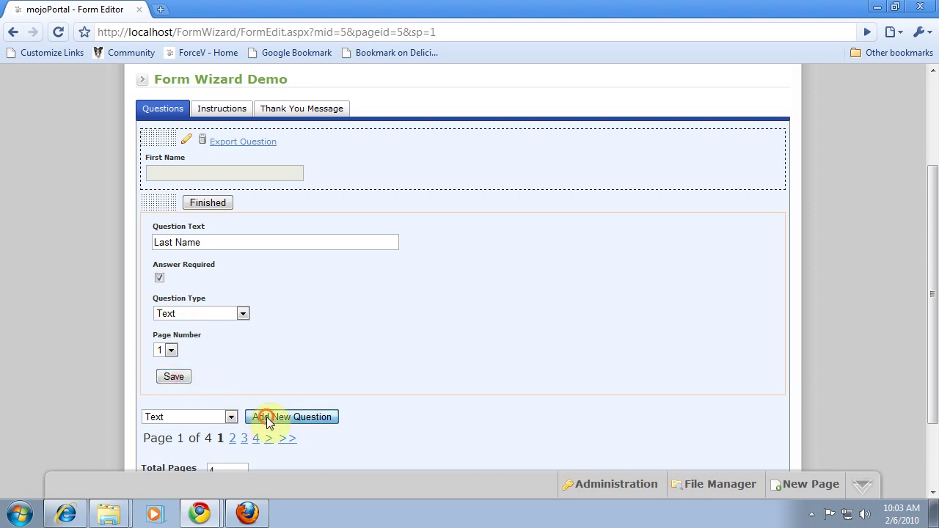
{"action": "left_click_drag", "start_coordinate": [209, 306], "coordinate": [126, 304]}
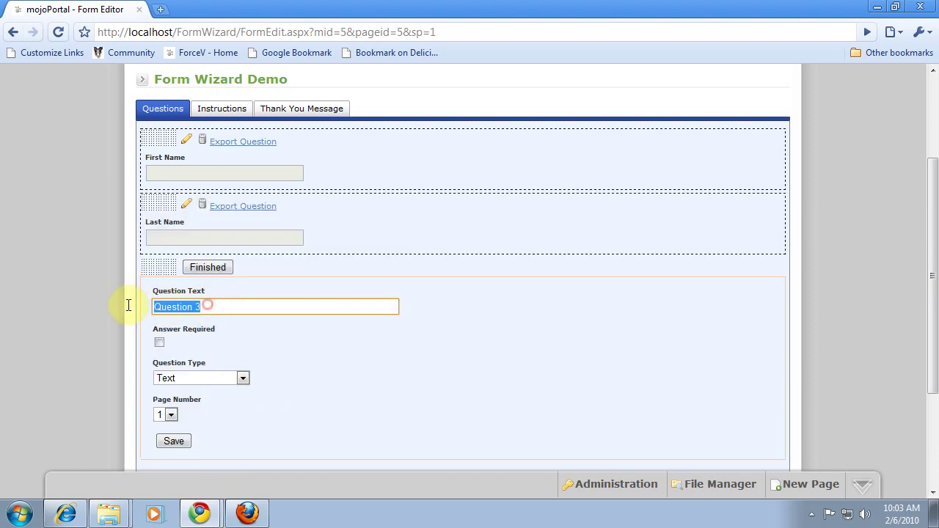
{"action": "type", "text": "Email Address"}
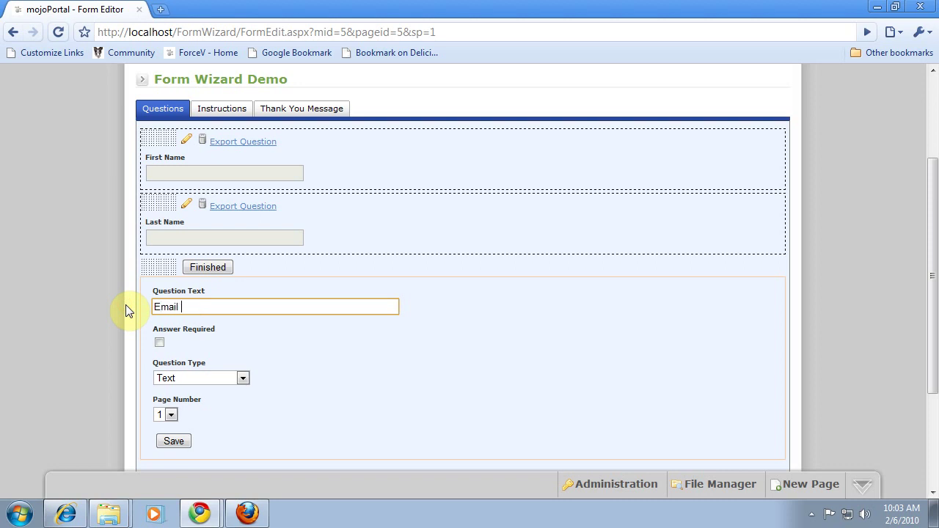
{"action": "left_click", "coordinate": [159, 342]}
{"action": "left_click", "coordinate": [174, 442]}
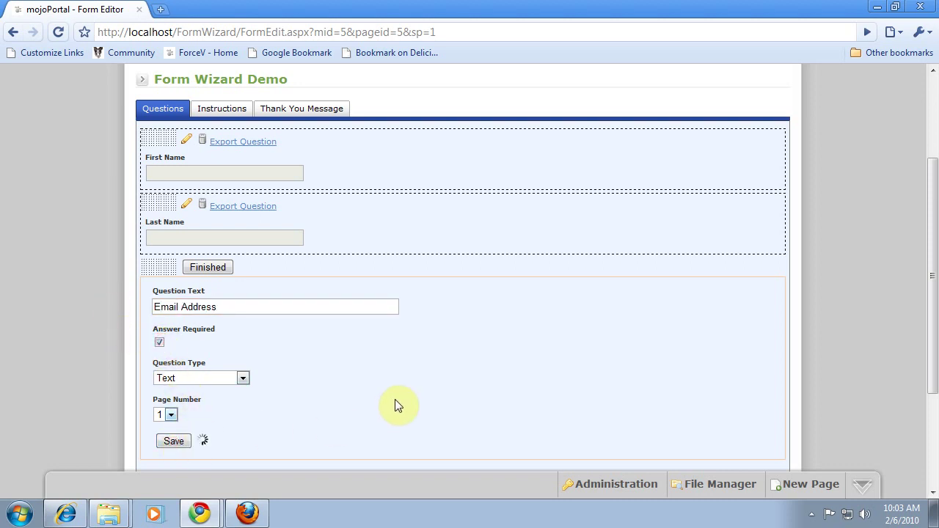
{"action": "left_click", "coordinate": [205, 268]}
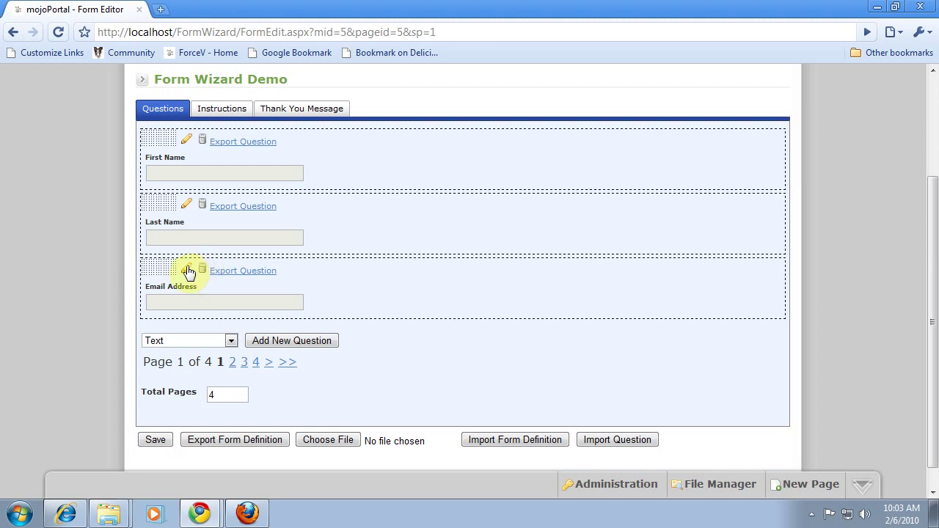
{"action": "left_click", "coordinate": [187, 269]}
{"action": "left_click", "coordinate": [195, 268]}
{"action": "left_click_drag", "start_coordinate": [160, 265], "coordinate": [173, 319]}
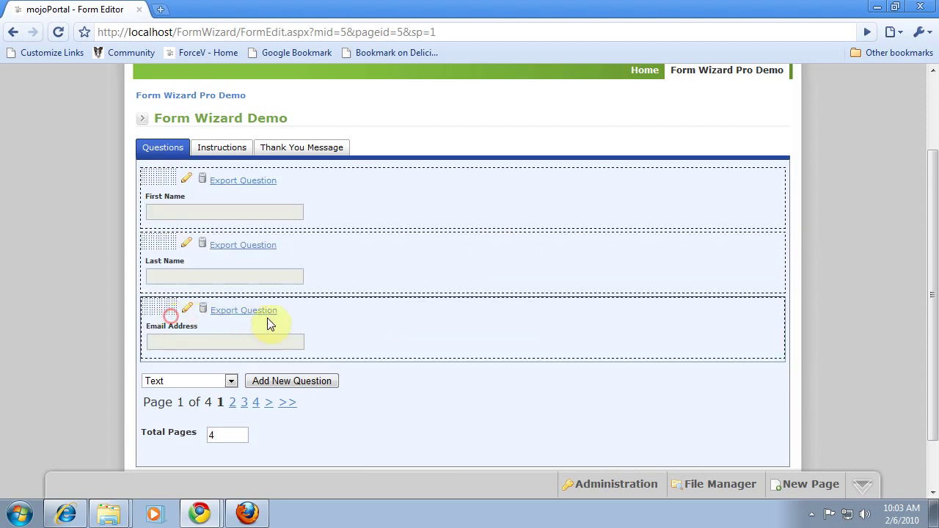
Step: On page 2, save a Checkboxes question reading 'Which products are you interested in?'
{"action": "left_click", "coordinate": [233, 404]}
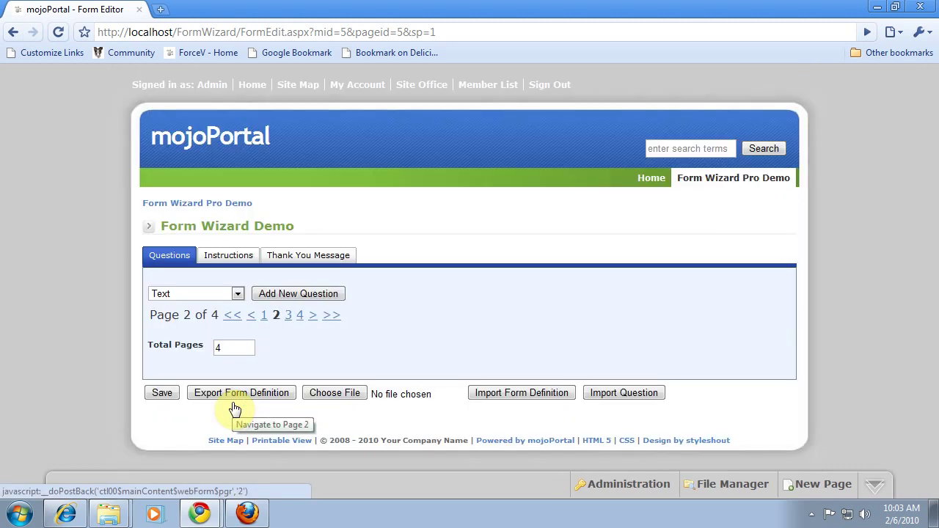
{"action": "left_click", "coordinate": [237, 294]}
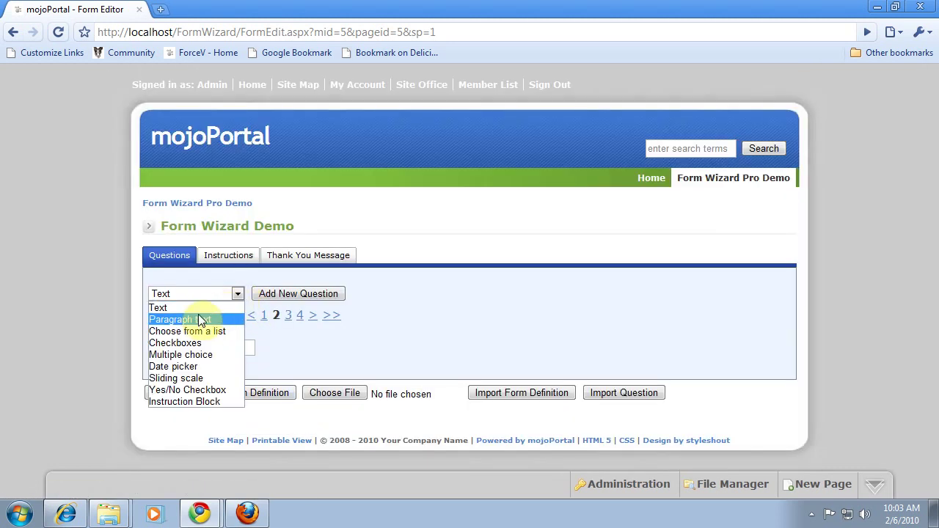
{"action": "left_click", "coordinate": [178, 342]}
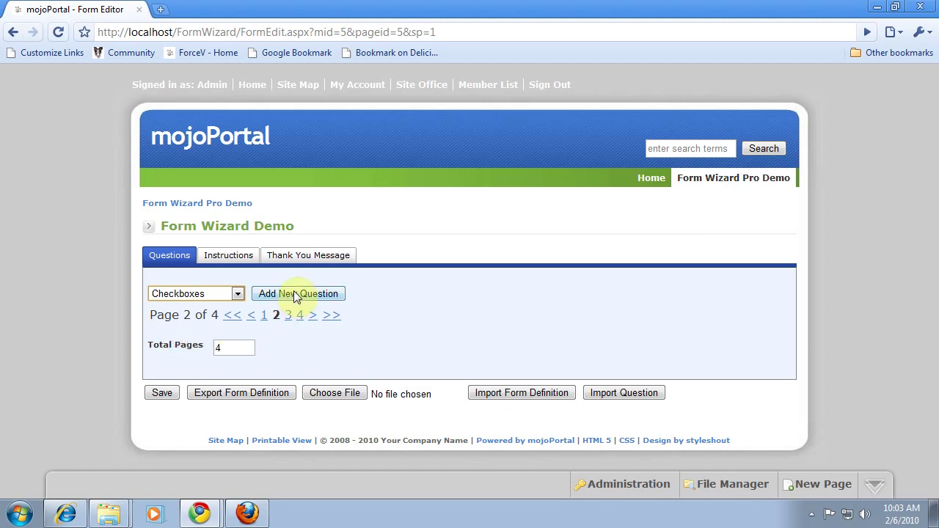
{"action": "left_click", "coordinate": [295, 295]}
{"action": "left_click", "coordinate": [205, 323]}
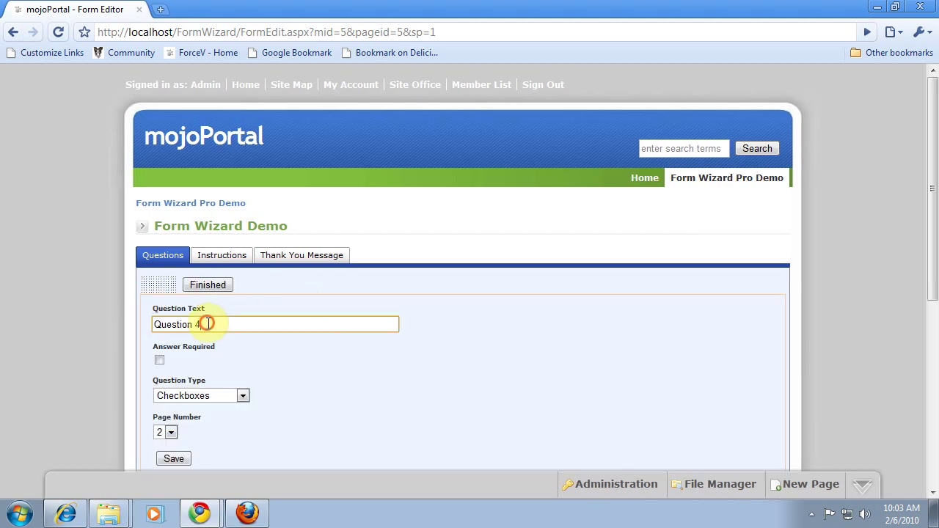
{"action": "key", "text": "BackSpace"}
{"action": "key", "text": "BackSpace"}
{"action": "key", "text": "BackSpace"}
{"action": "key", "text": "BackSpace"}
{"action": "key", "text": "BackSpace"}
{"action": "key", "text": "BackSpace"}
{"action": "key", "text": "BackSpace"}
{"action": "key", "text": "BackSpace"}
{"action": "key", "text": "BackSpace"}
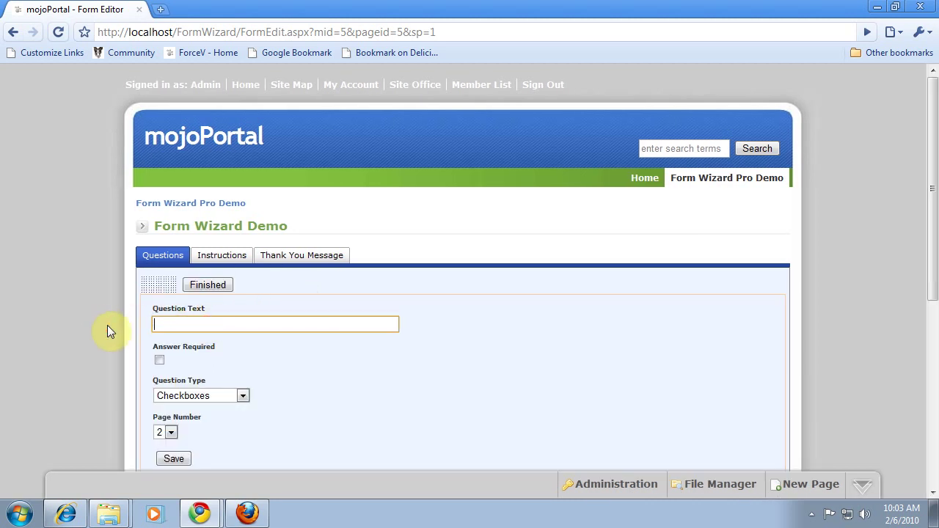
{"action": "type", "text": "Which products are you interested in"}
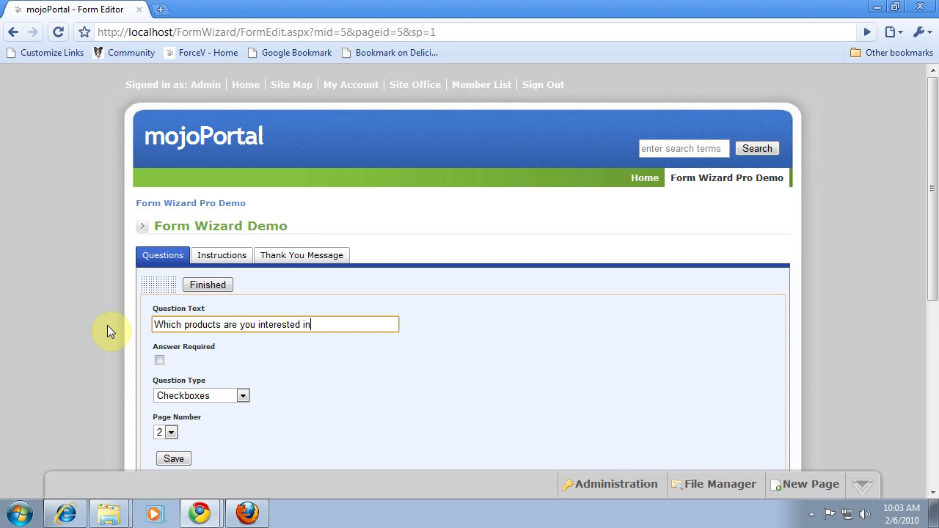
{"action": "type", "text": "?"}
{"action": "scroll", "coordinate": [199, 363], "scroll_direction": "down", "scroll_amount": 1}
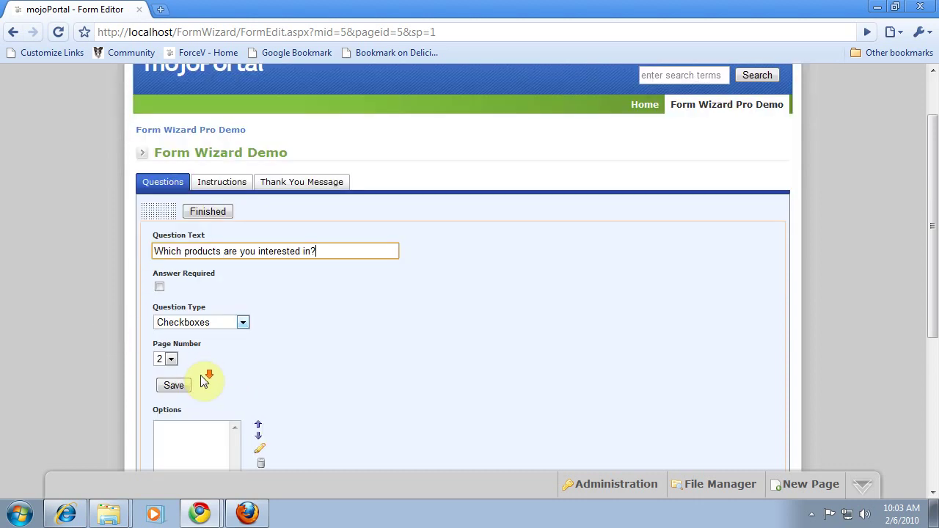
{"action": "left_click", "coordinate": [184, 387]}
Step: Add the answer options Motherboards, Processors, Memory and Software to the products question
{"action": "scroll", "coordinate": [281, 369], "scroll_direction": "down", "scroll_amount": 3}
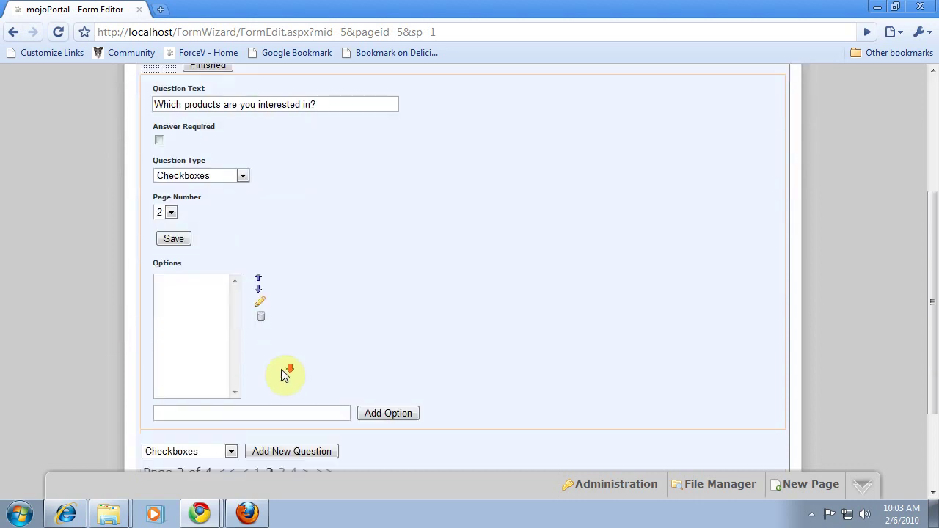
{"action": "left_click", "coordinate": [213, 339]}
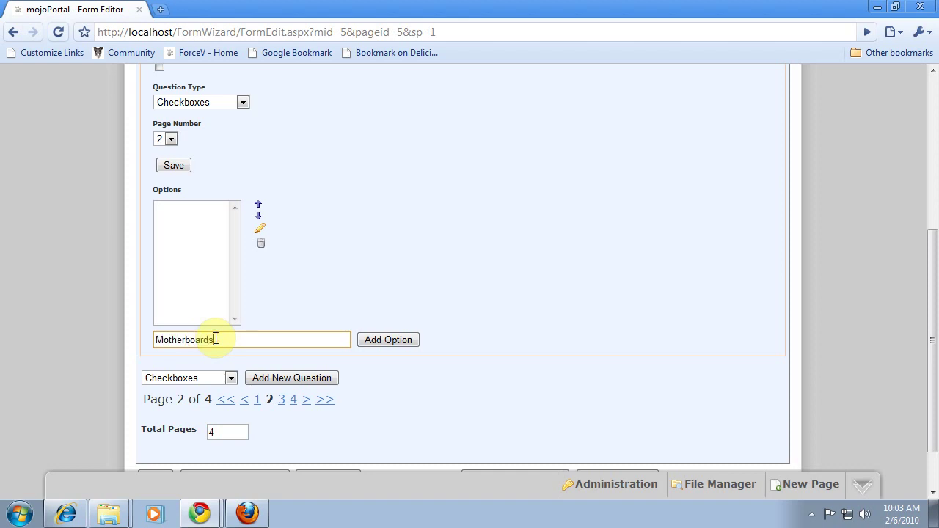
{"action": "type", "text": "Motherboards"}
{"action": "left_click", "coordinate": [387, 341]}
{"action": "left_click", "coordinate": [252, 343]}
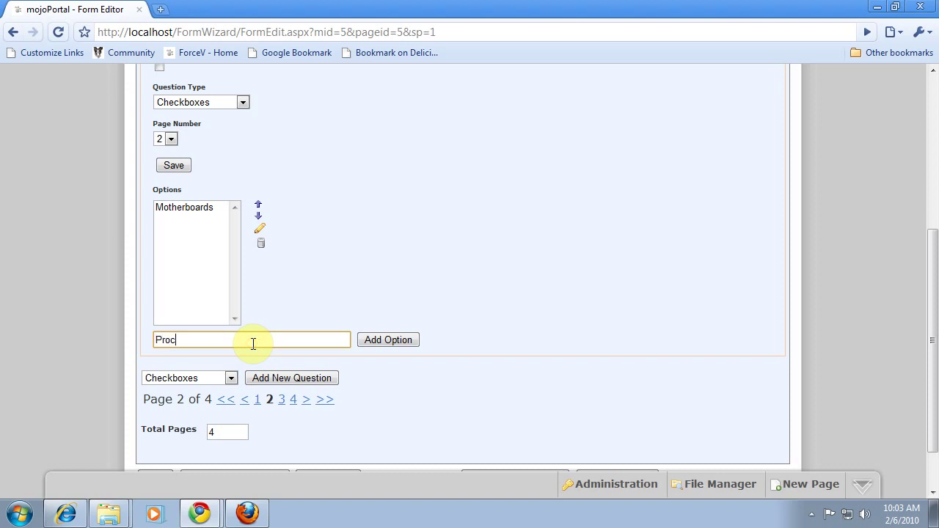
{"action": "left_click", "coordinate": [392, 340]}
{"action": "left_click", "coordinate": [197, 340]}
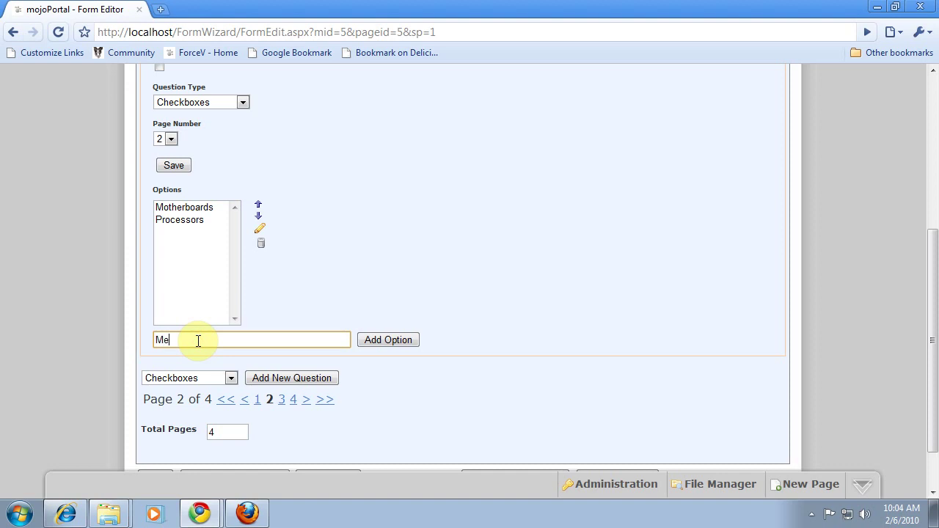
{"action": "left_click", "coordinate": [366, 339]}
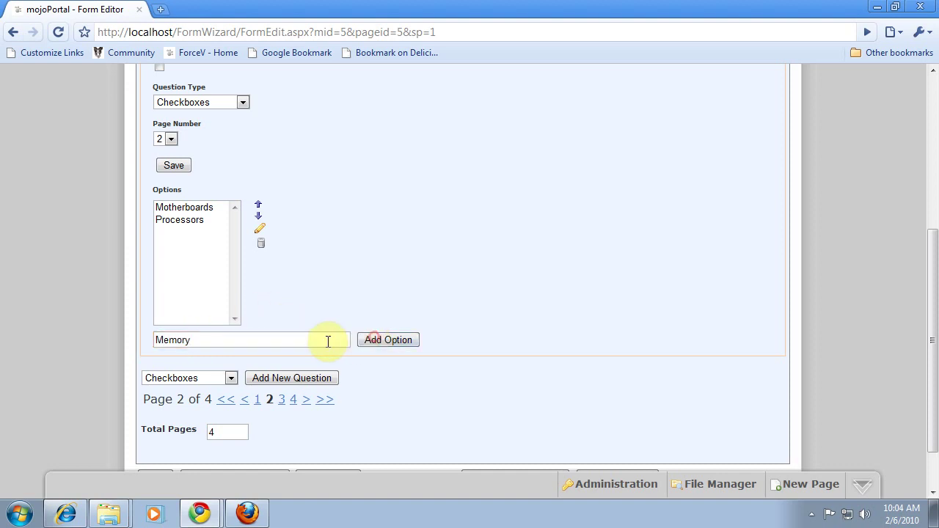
{"action": "left_click", "coordinate": [230, 340]}
{"action": "type", "text": "Software"}
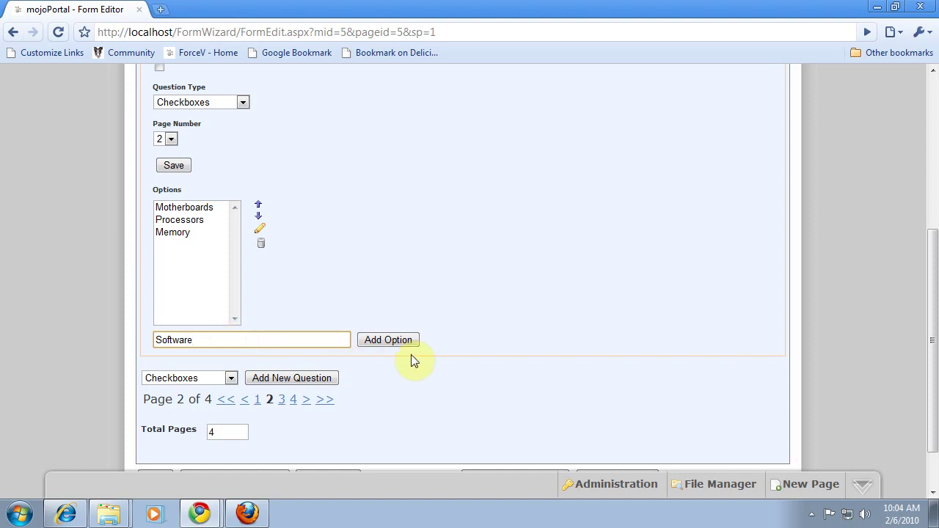
{"action": "left_click", "coordinate": [390, 341]}
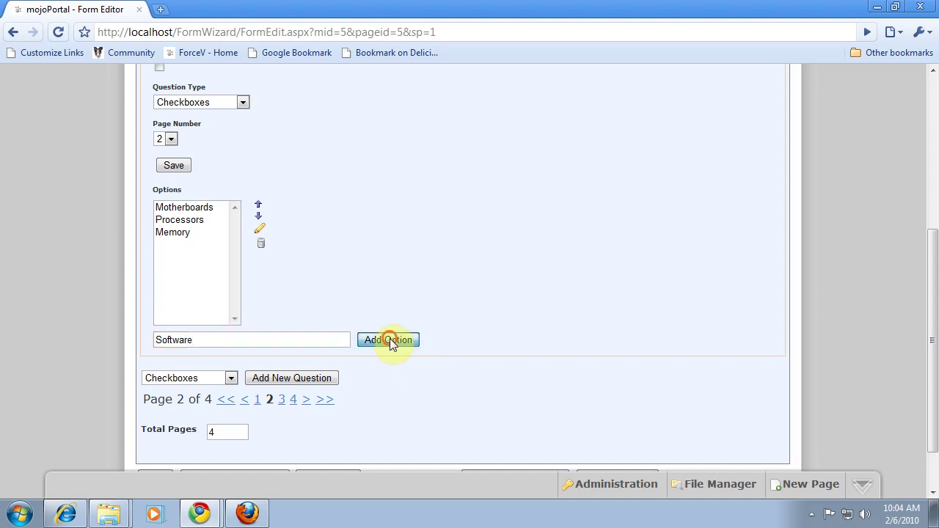
Step: Move Memory above Processors so options read Motherboards, Memory, Processors, Software
{"action": "left_click", "coordinate": [162, 232]}
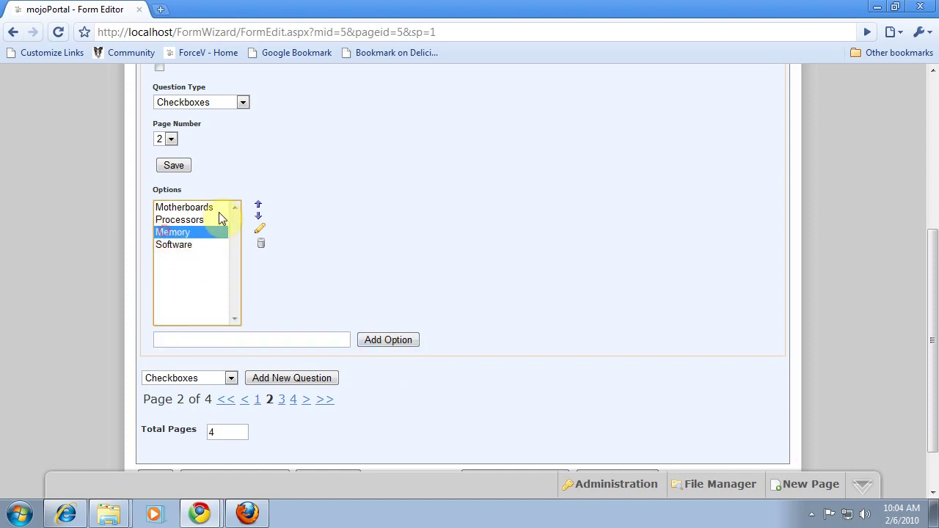
{"action": "left_click", "coordinate": [258, 207]}
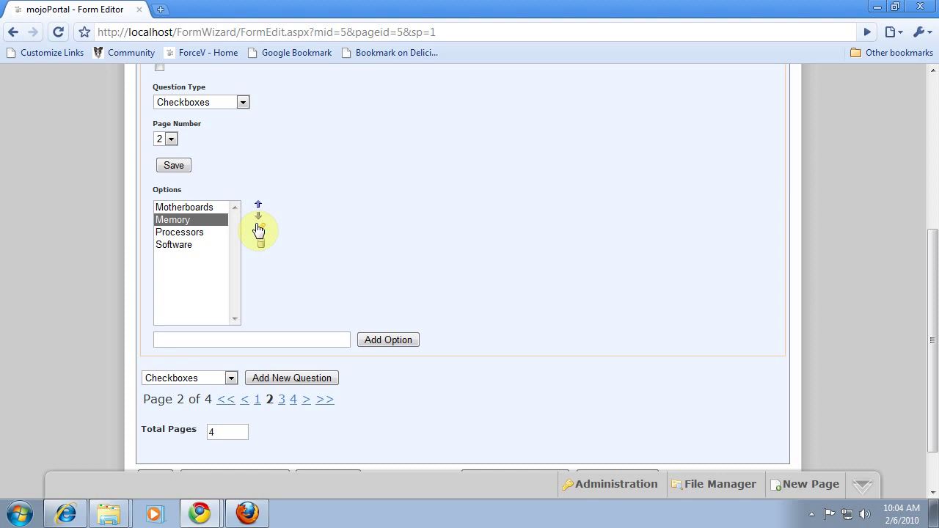
{"action": "left_click", "coordinate": [231, 378]}
Step: Add a Sliding scale question 'On a scale from 1 to 10 how important is brand name?'
{"action": "left_click", "coordinate": [183, 462]}
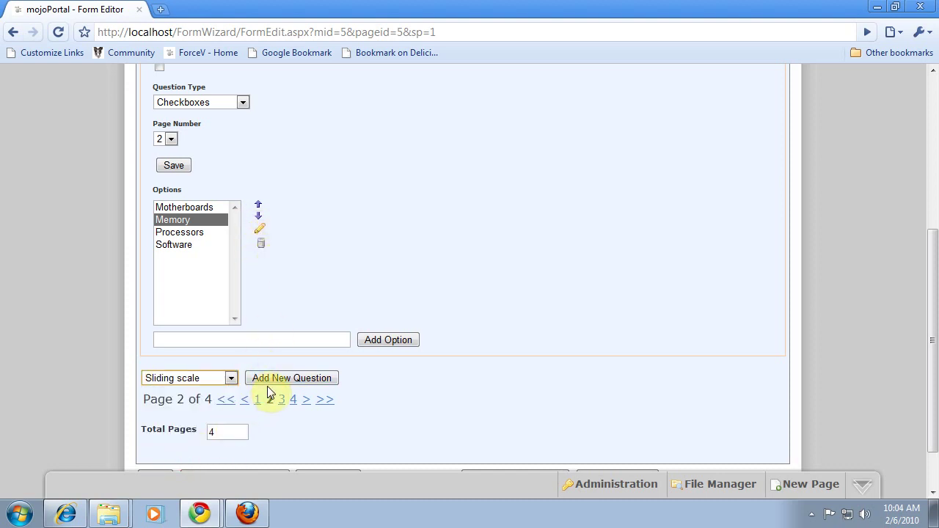
{"action": "left_click", "coordinate": [270, 379]}
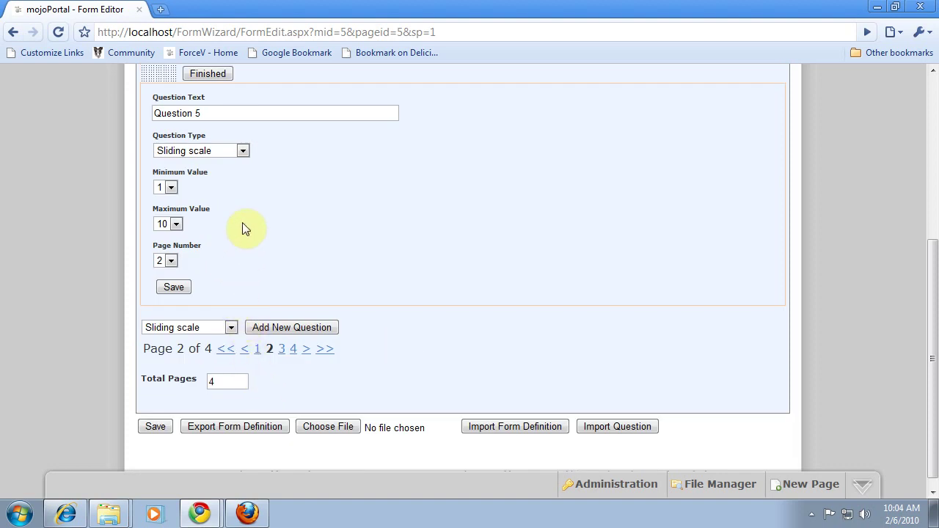
{"action": "left_click_drag", "start_coordinate": [202, 108], "coordinate": [126, 113]}
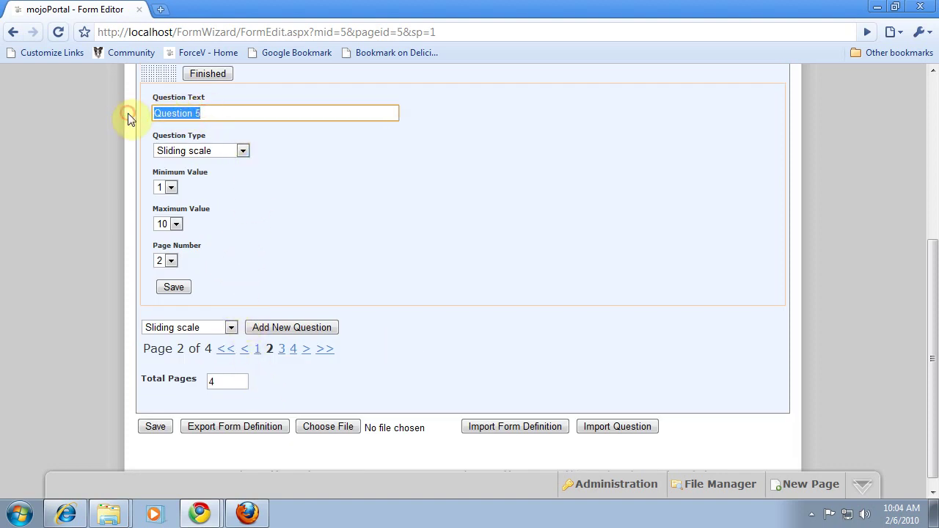
{"action": "type", "text": "O"}
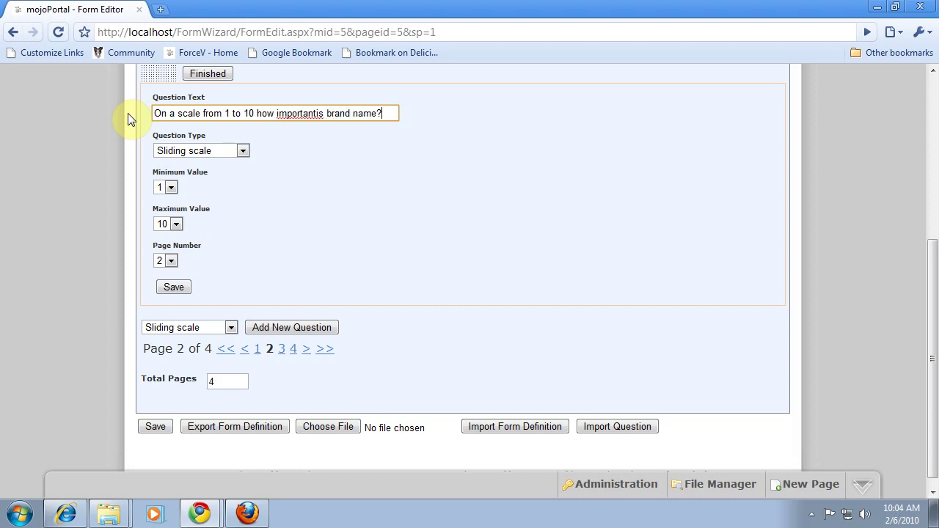
{"action": "left_click", "coordinate": [314, 112]}
{"action": "type", "text": "t"}
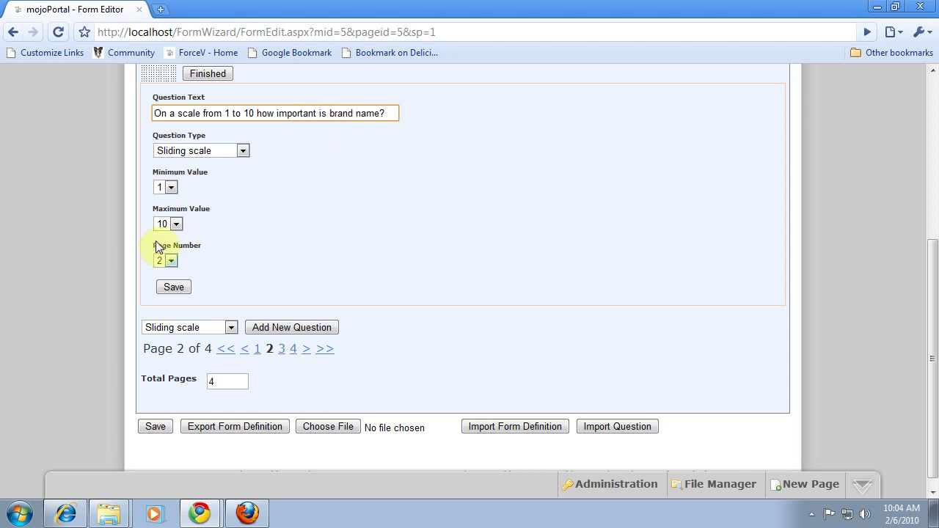
{"action": "left_click", "coordinate": [174, 287]}
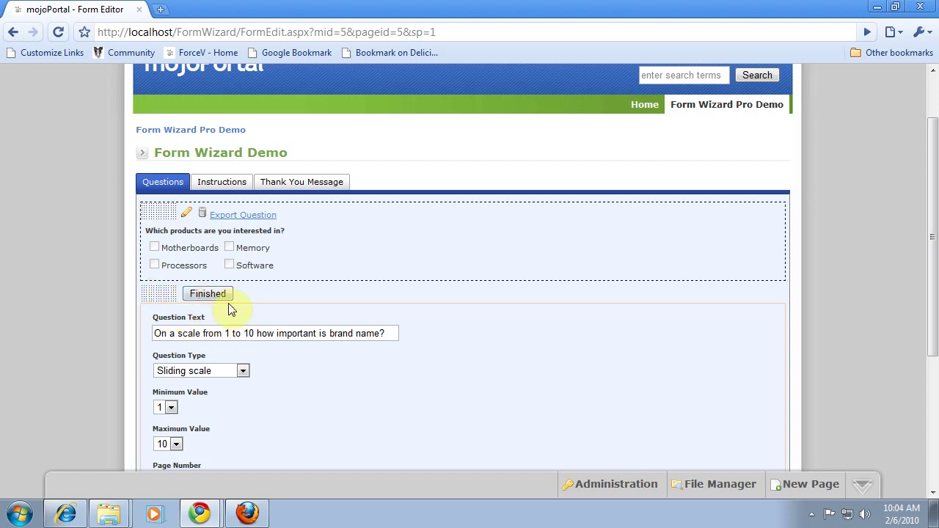
{"action": "left_click", "coordinate": [226, 298]}
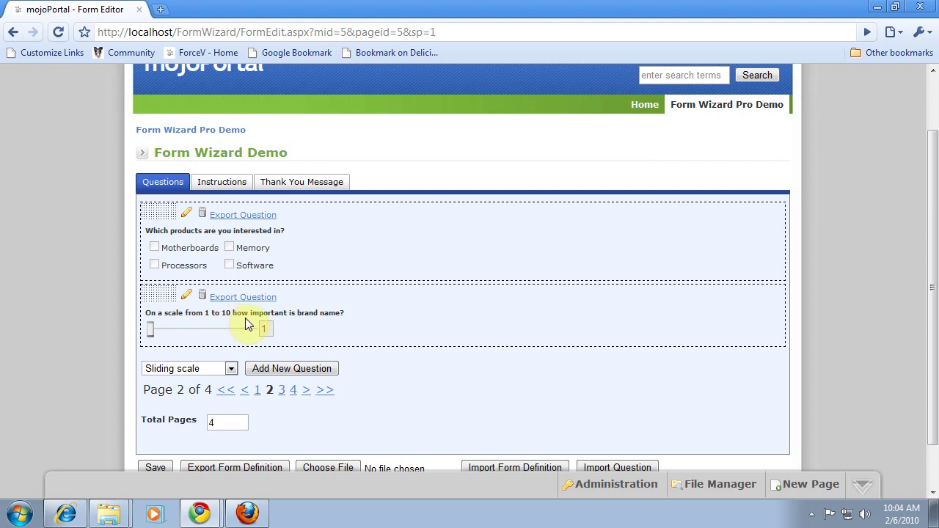
{"action": "scroll", "coordinate": [242, 326], "scroll_direction": "up", "scroll_amount": 1}
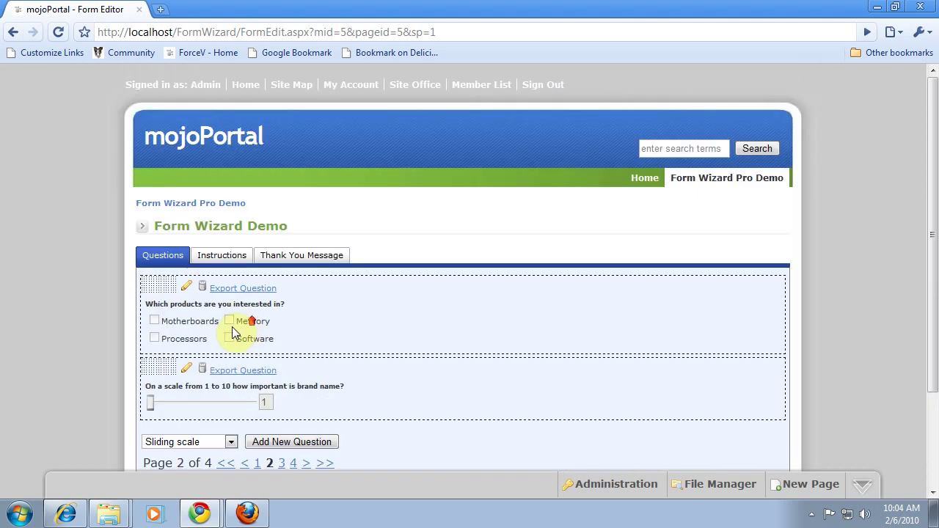
{"action": "scroll", "coordinate": [238, 330], "scroll_direction": "down", "scroll_amount": 1}
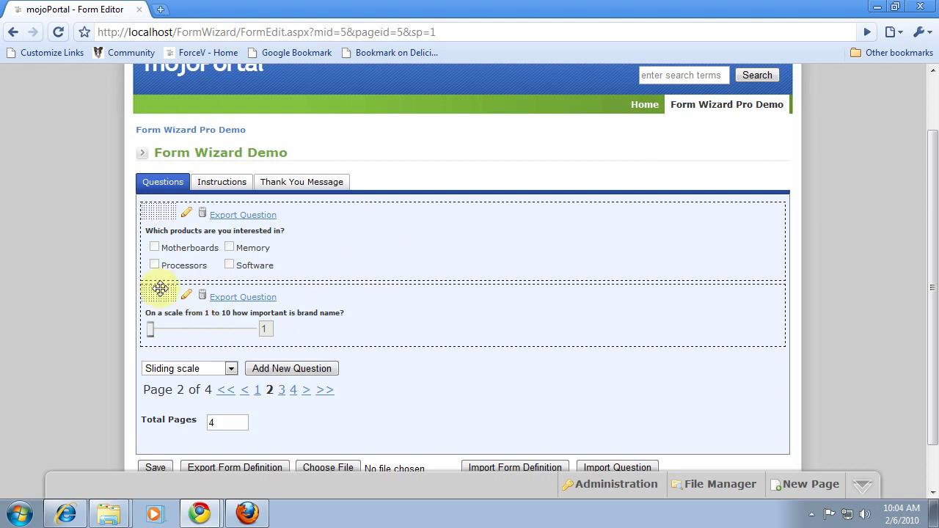
{"action": "left_click", "coordinate": [232, 371]}
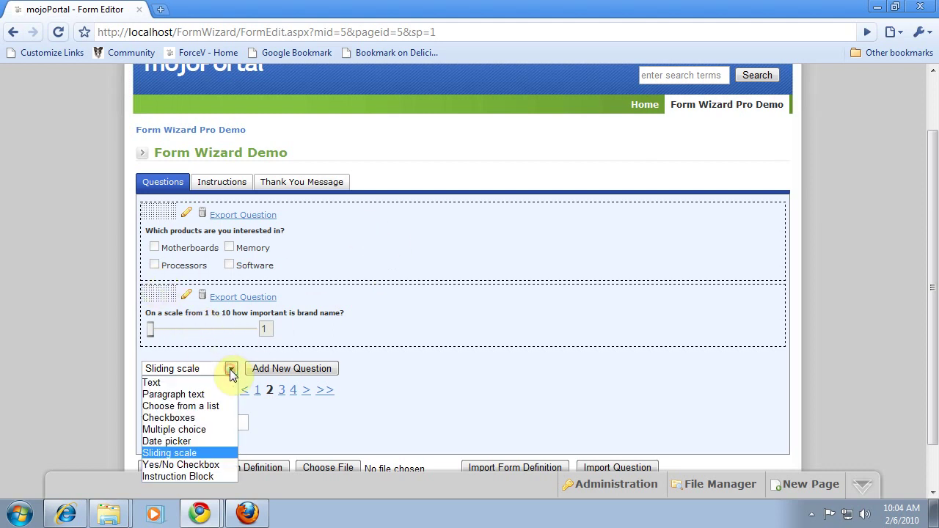
Step: Add an Instruction Block to page 2 and open its instructions editor
{"action": "left_click", "coordinate": [189, 476]}
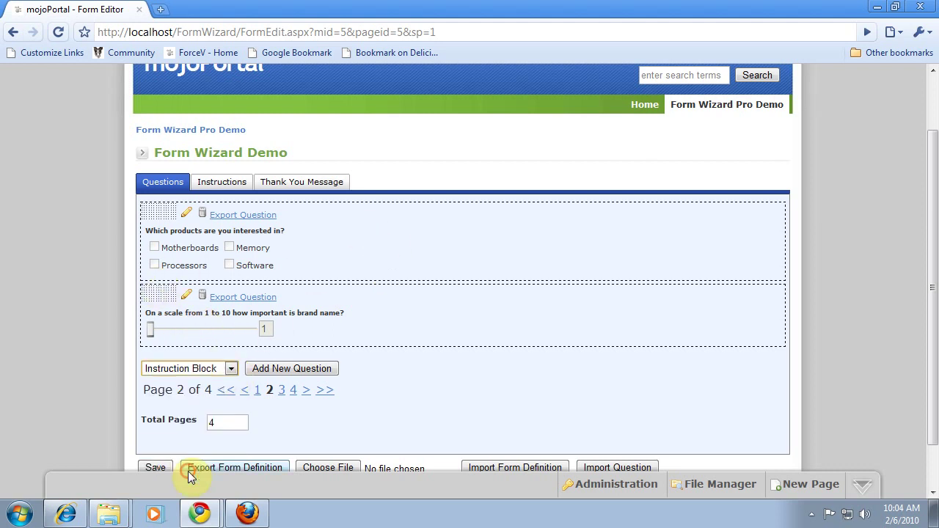
{"action": "left_click", "coordinate": [284, 370]}
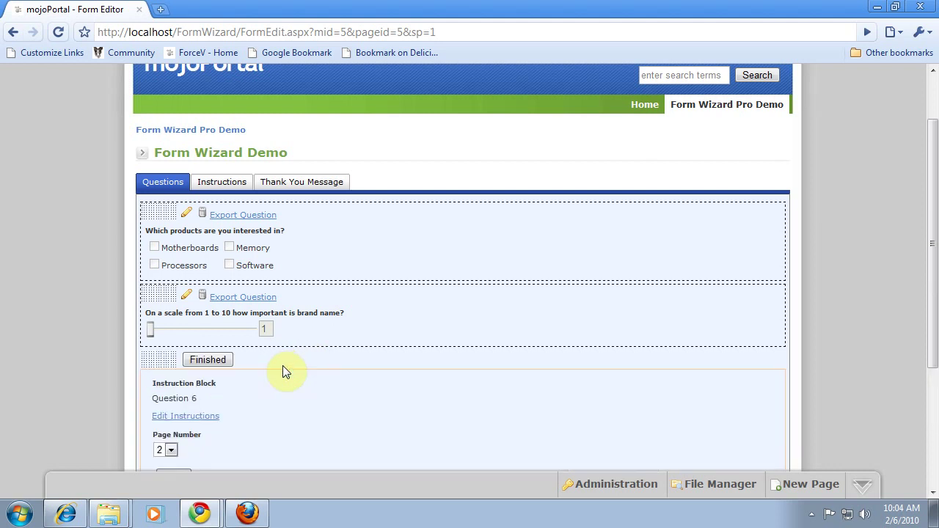
{"action": "scroll", "coordinate": [250, 385], "scroll_direction": "down", "scroll_amount": 1}
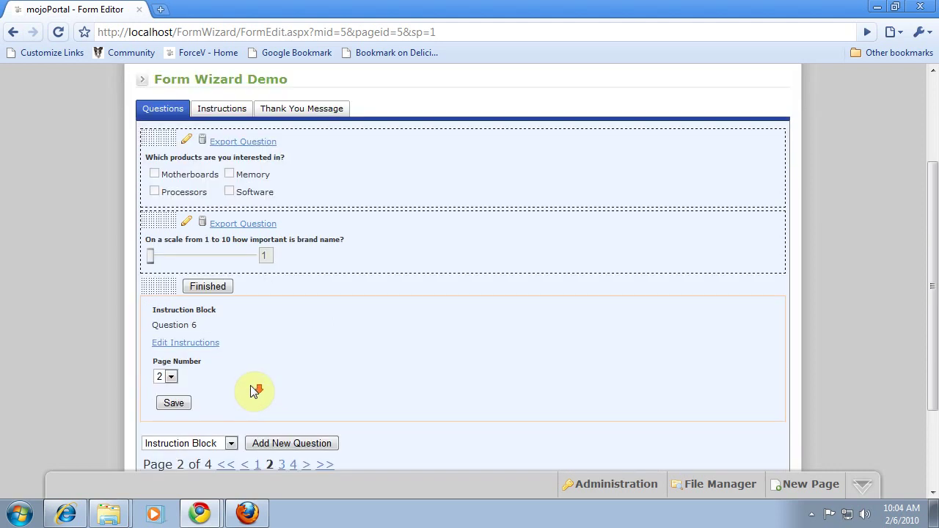
{"action": "left_click", "coordinate": [186, 345]}
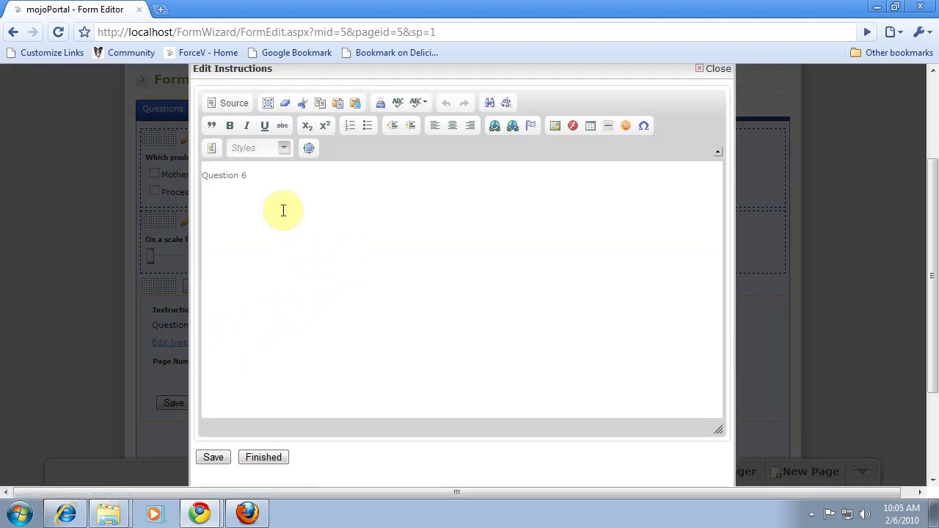
Step: Replace 'Question 6' with the explanation that 10 means very important and 1 not important, and save
{"action": "left_click_drag", "start_coordinate": [266, 178], "coordinate": [168, 174]}
{"action": "scroll", "coordinate": [182, 174], "scroll_direction": "down", "scroll_amount": 1}
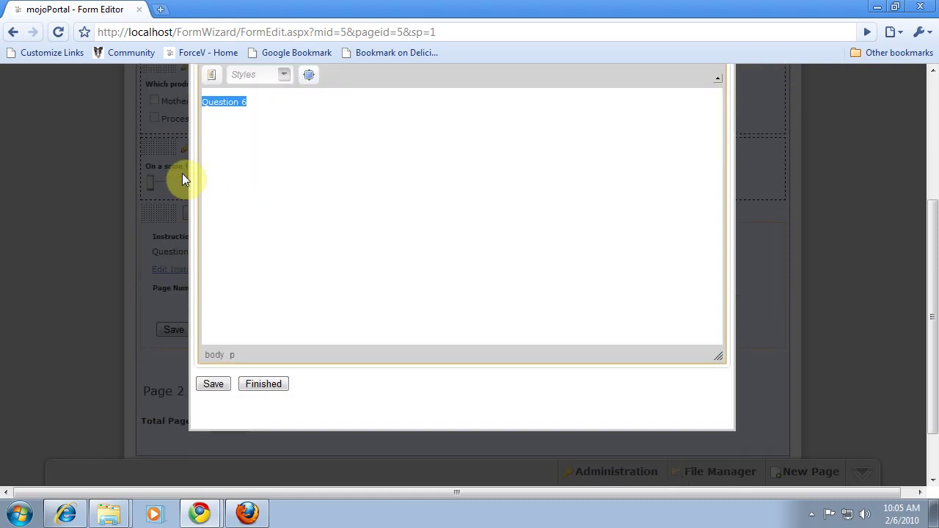
{"action": "type", "text": "For this q"}
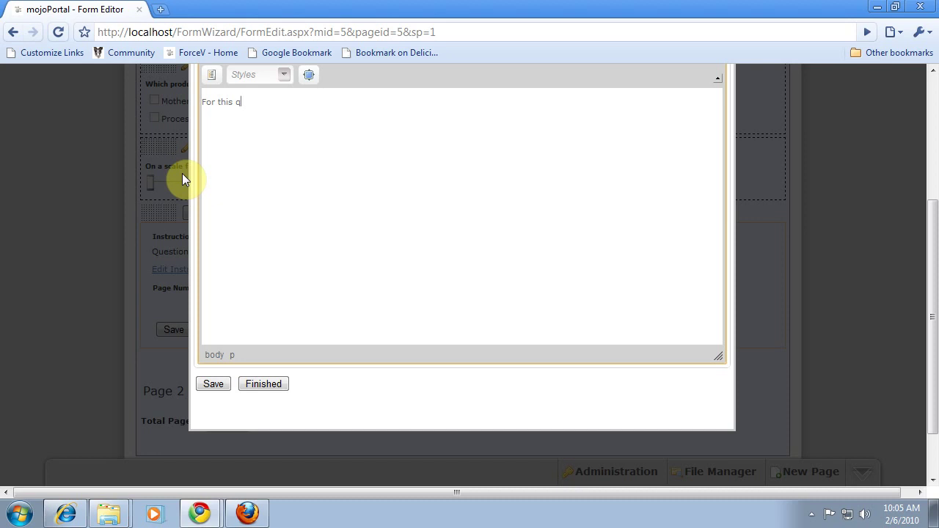
{"action": "type", "text": "uestion 10 means it is very impor"}
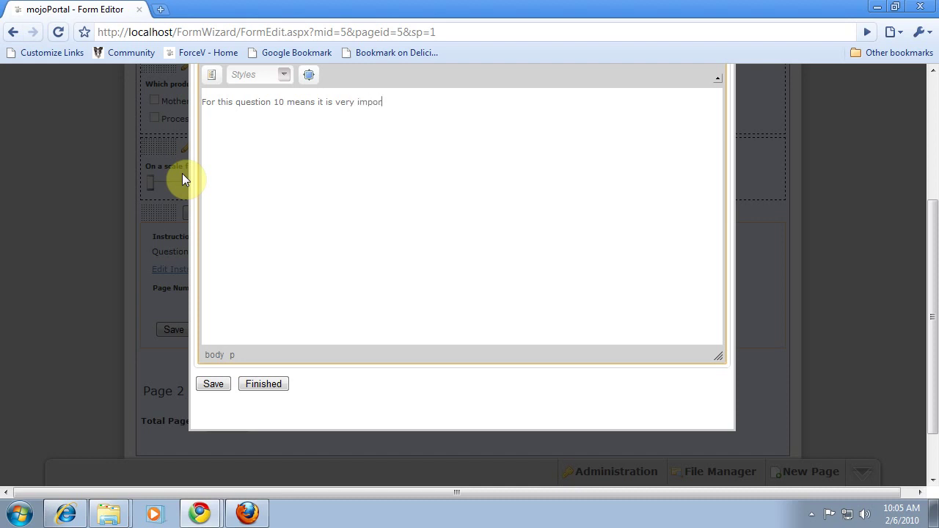
{"action": "type", "text": "tant and 1 means it is not important at all."}
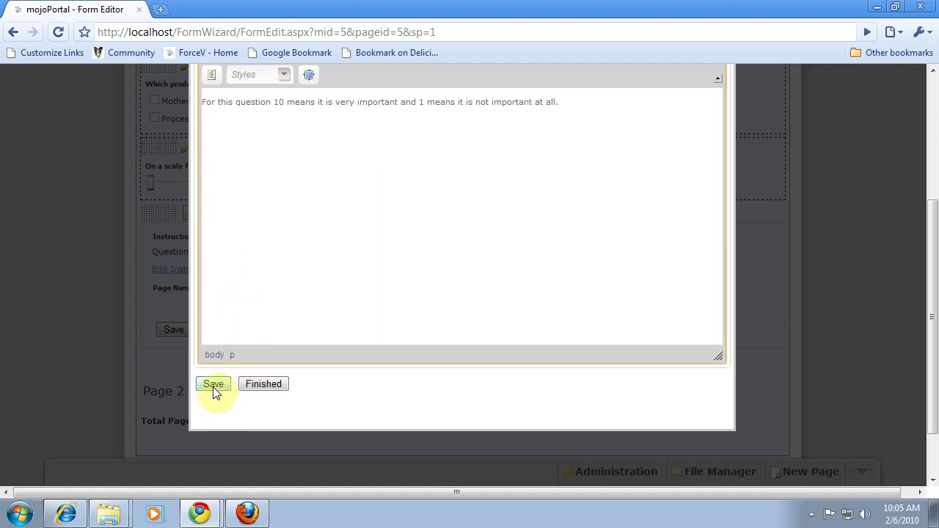
{"action": "left_click", "coordinate": [214, 384]}
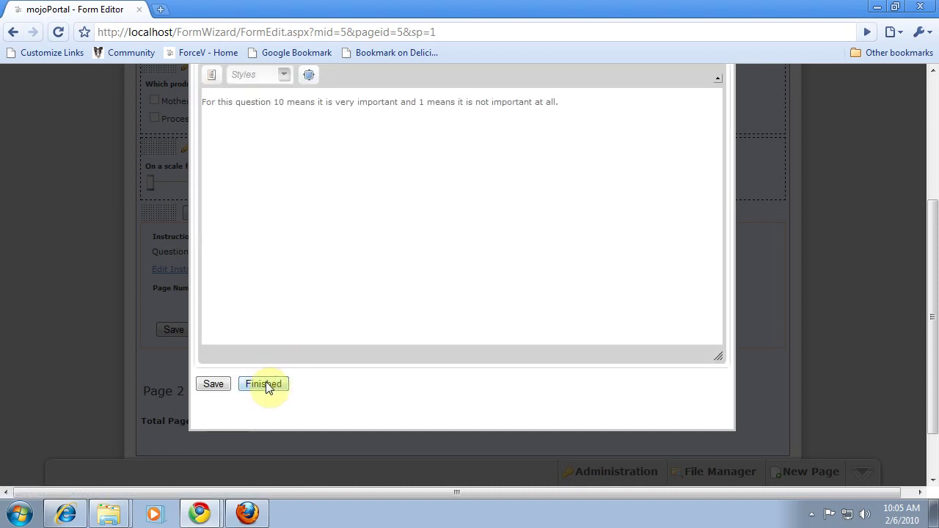
{"action": "left_click", "coordinate": [265, 383]}
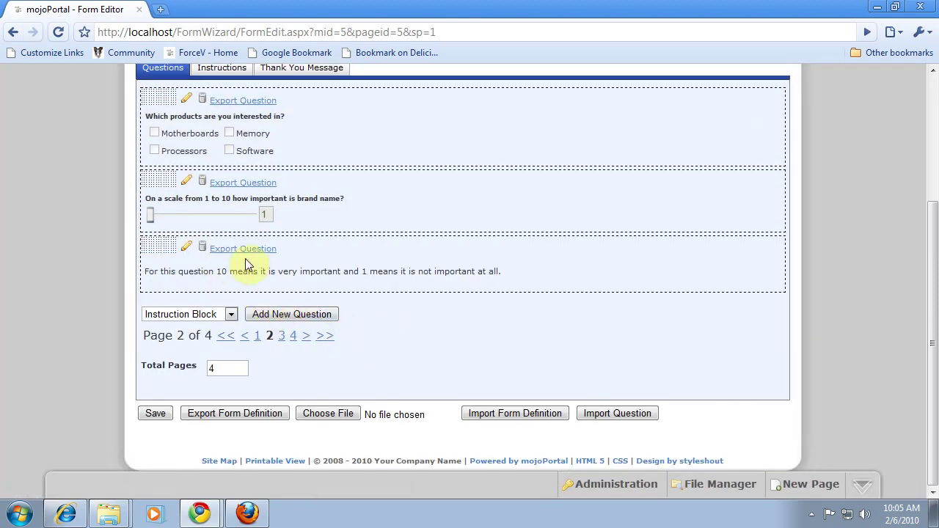
Step: Drag the instruction block above the brand-name scale question, then go to page 3
{"action": "scroll", "coordinate": [320, 305], "scroll_direction": "up", "scroll_amount": 2}
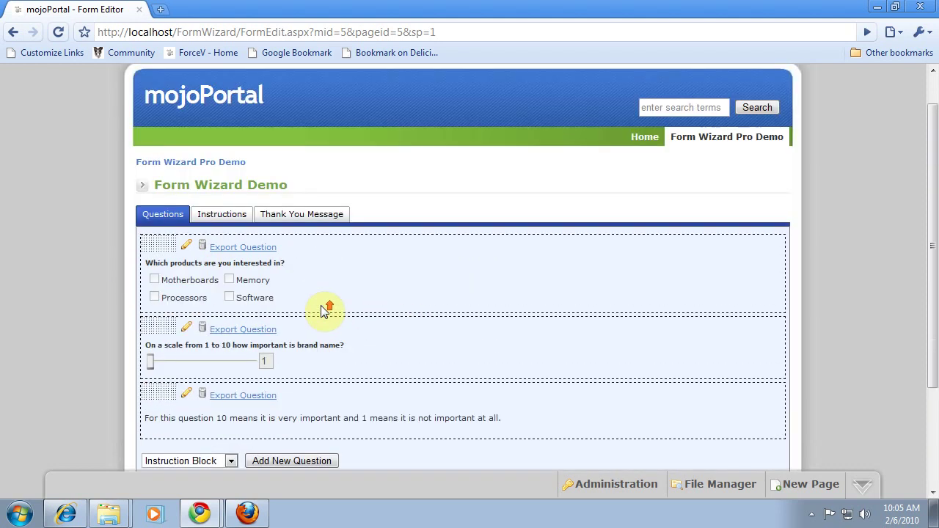
{"action": "left_click_drag", "start_coordinate": [156, 389], "coordinate": [162, 321]}
{"action": "scroll", "coordinate": [264, 325], "scroll_direction": "down", "scroll_amount": 2}
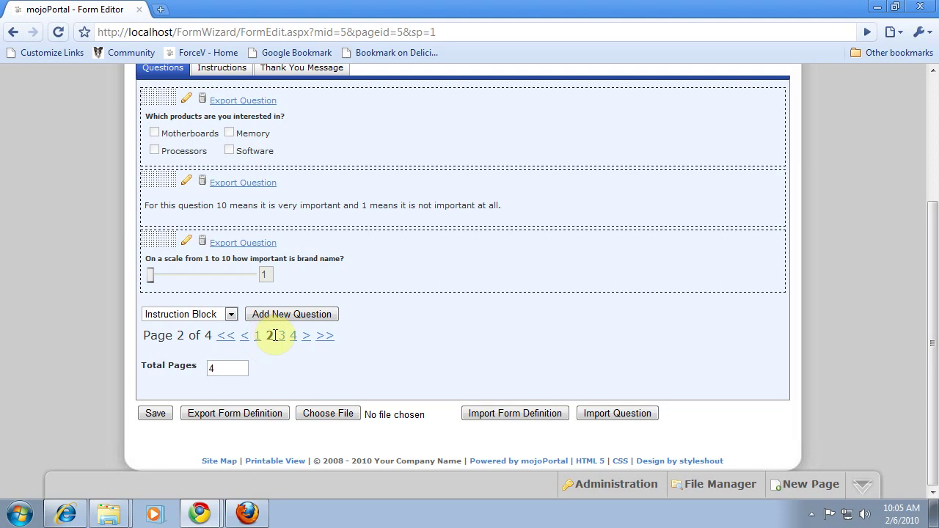
{"action": "left_click", "coordinate": [281, 335]}
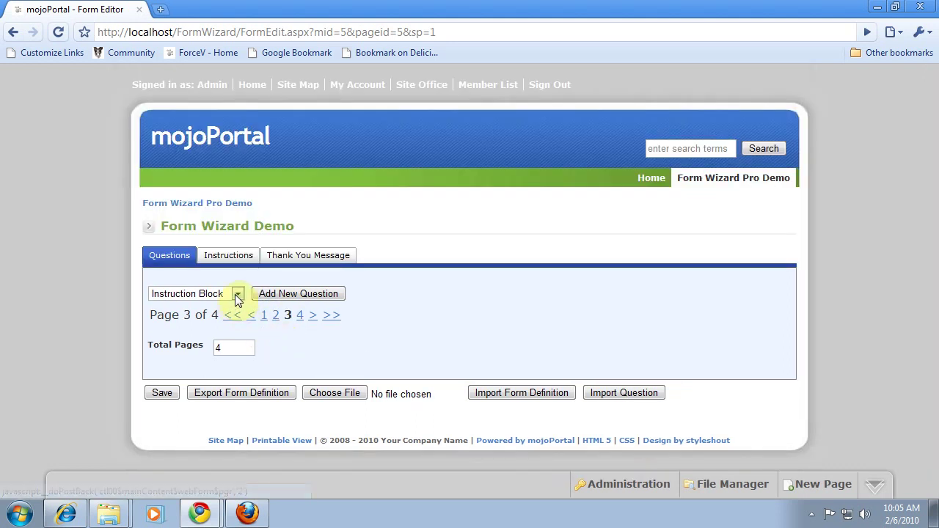
Step: Add a choose-from-a-list question 'What is your favorite color?' to page 3 and save it
{"action": "left_click", "coordinate": [236, 295]}
{"action": "left_click", "coordinate": [190, 331]}
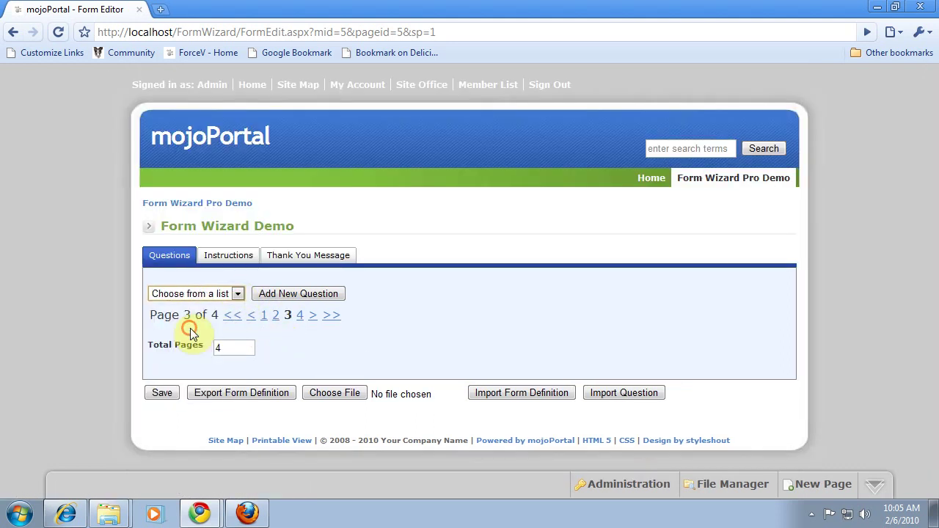
{"action": "left_click", "coordinate": [277, 297]}
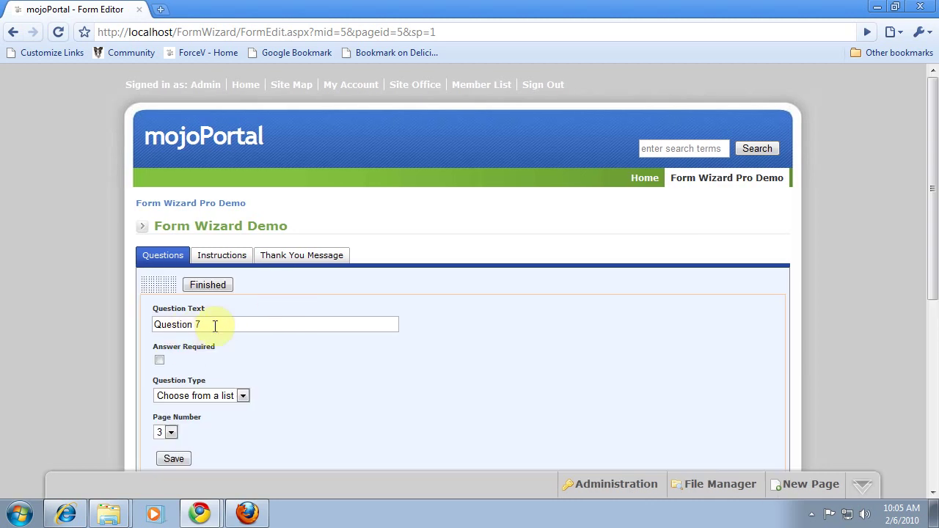
{"action": "left_click_drag", "start_coordinate": [213, 325], "coordinate": [126, 322]}
{"action": "type", "text": "What "}
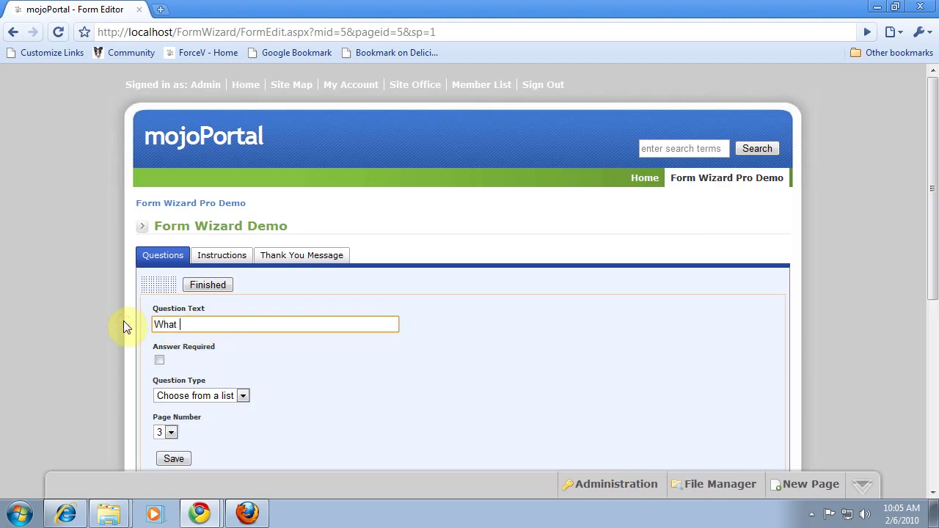
{"action": "type", "text": "is your favorite color?"}
{"action": "scroll", "coordinate": [190, 355], "scroll_direction": "down", "scroll_amount": 2}
{"action": "left_click", "coordinate": [180, 313]}
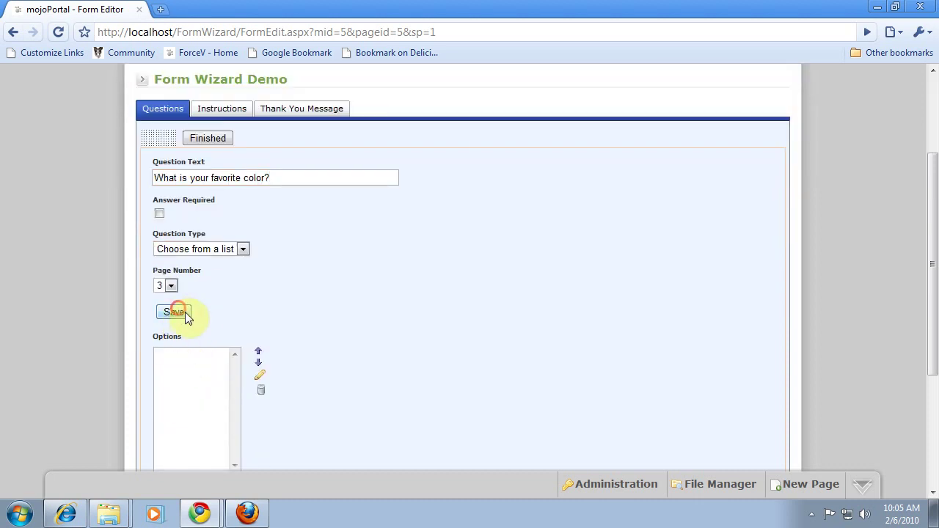
Step: Add the answer options Blue, Green, Yellow, Red and Orange to the color question
{"action": "scroll", "coordinate": [257, 334], "scroll_direction": "down", "scroll_amount": 3}
{"action": "left_click", "coordinate": [192, 274]}
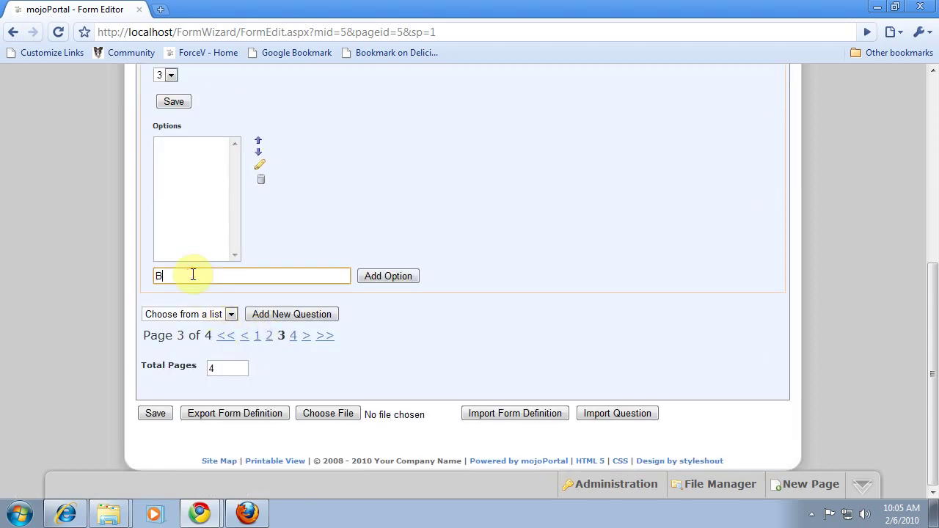
{"action": "left_click", "coordinate": [360, 276]}
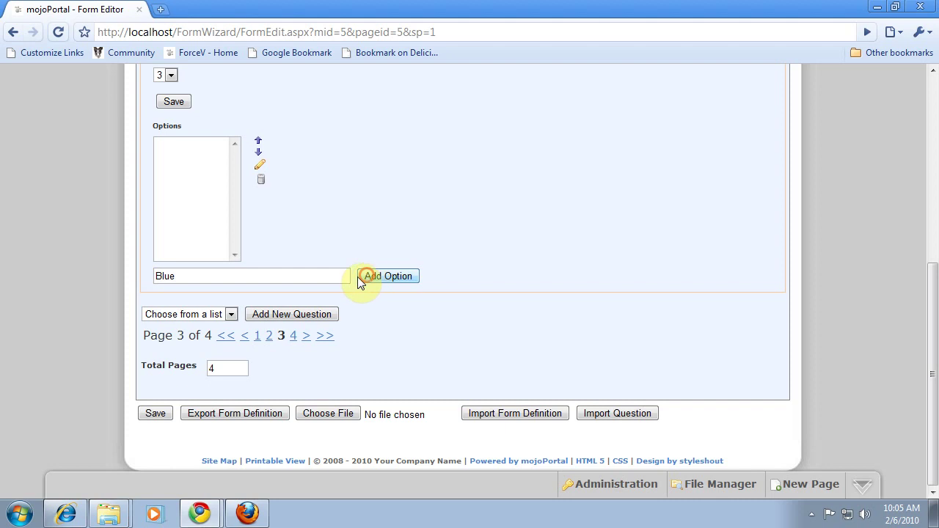
{"action": "left_click", "coordinate": [241, 277]}
{"action": "type", "text": "Gree"}
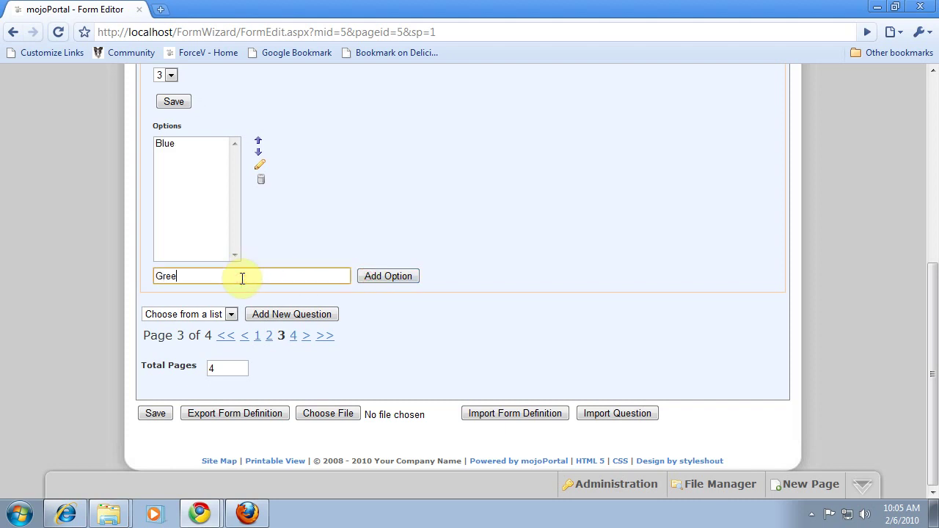
{"action": "type", "text": "n"}
{"action": "left_click", "coordinate": [383, 276]}
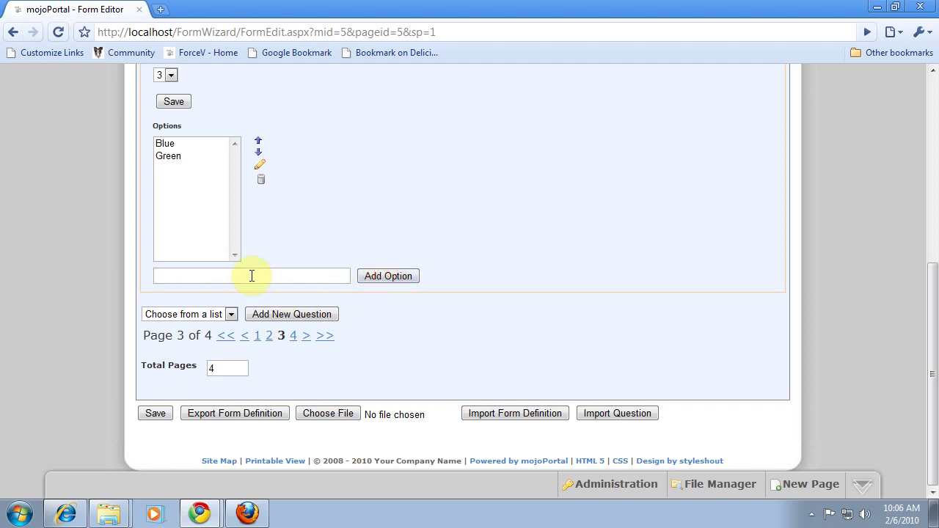
{"action": "left_click", "coordinate": [252, 276]}
{"action": "type", "text": "Yellow"}
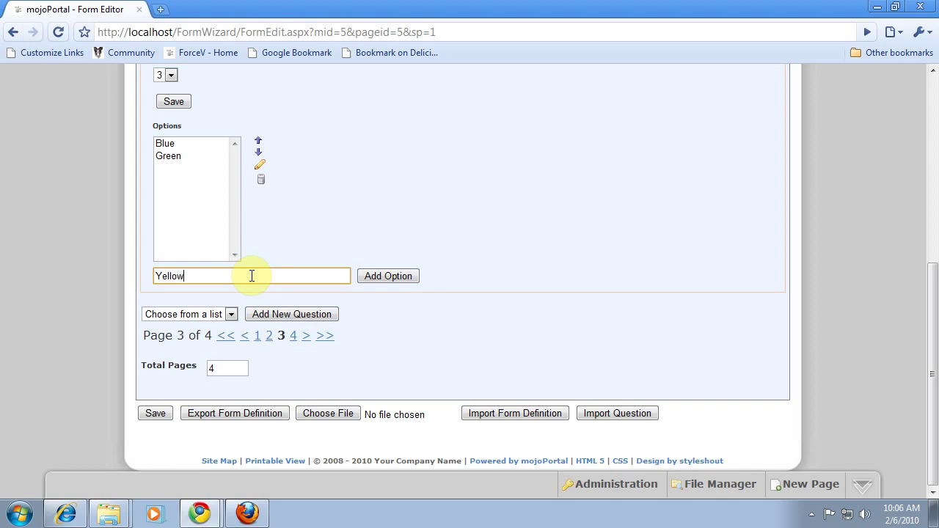
{"action": "left_click", "coordinate": [390, 276]}
{"action": "left_click", "coordinate": [210, 277]}
{"action": "type", "text": "Red"}
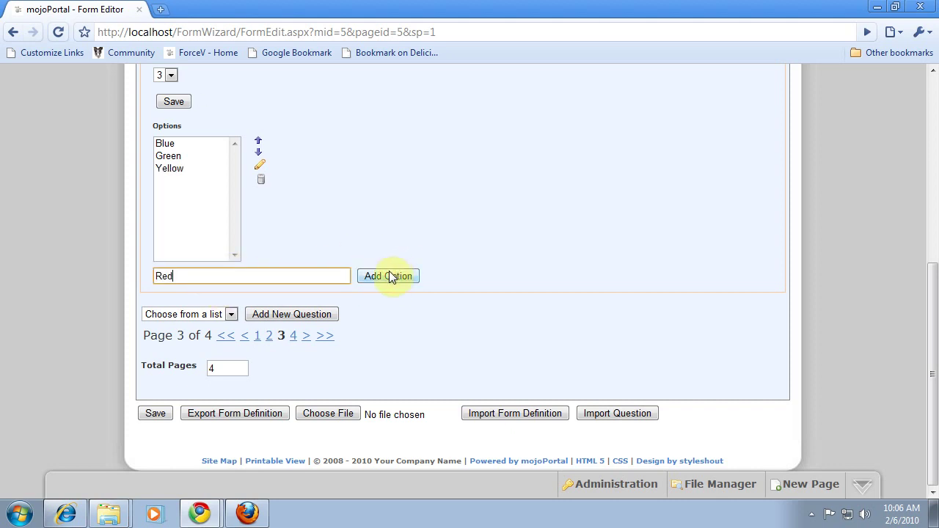
{"action": "left_click", "coordinate": [390, 276]}
{"action": "left_click", "coordinate": [230, 277]}
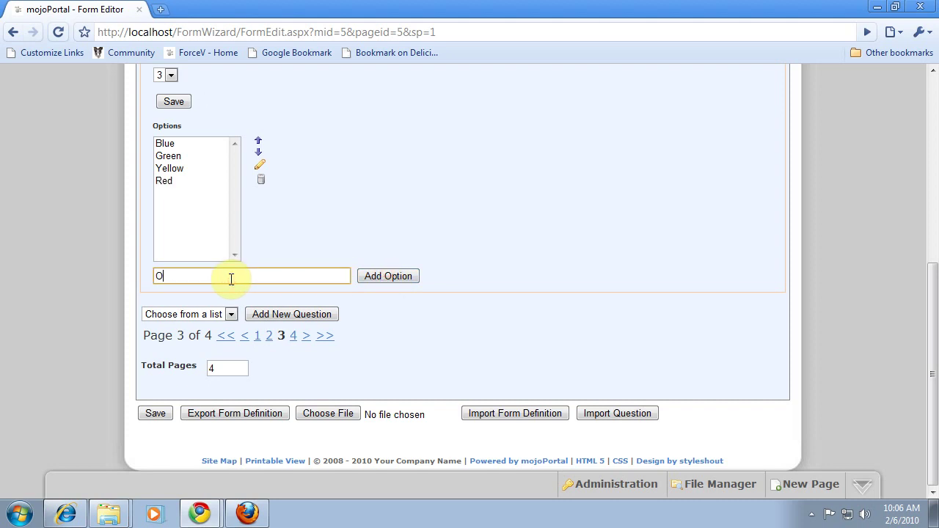
{"action": "type", "text": "Orange"}
{"action": "left_click", "coordinate": [380, 277]}
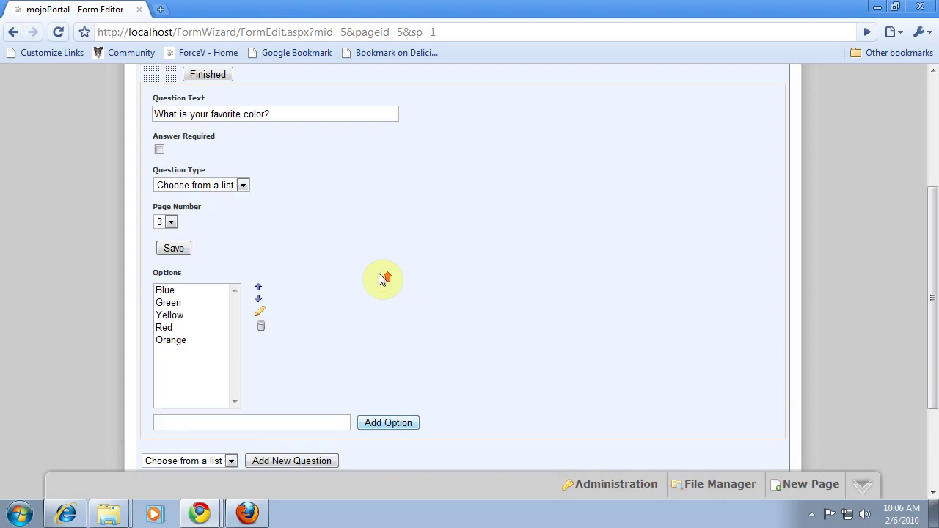
Step: Add a Date picker question 'What is the target date for your purchase?' on page 3 and save it
{"action": "left_click", "coordinate": [230, 388]}
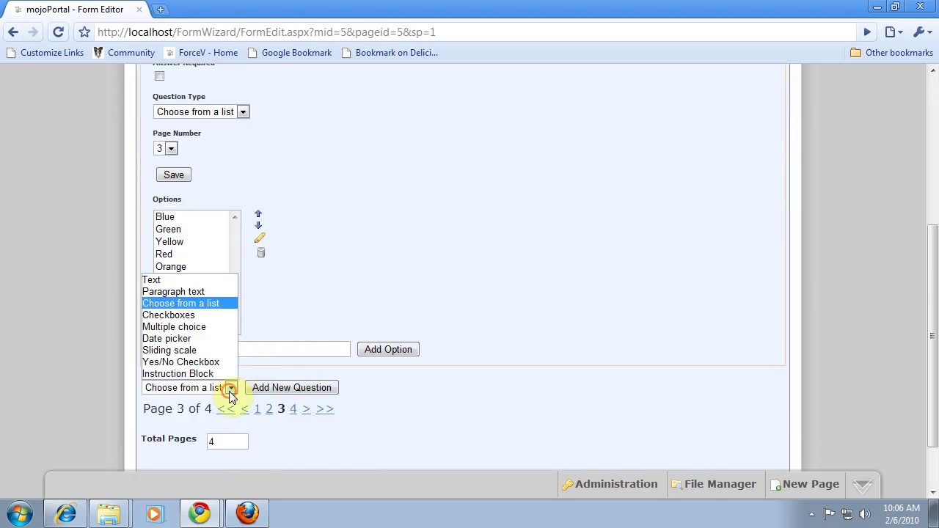
{"action": "left_click", "coordinate": [179, 338]}
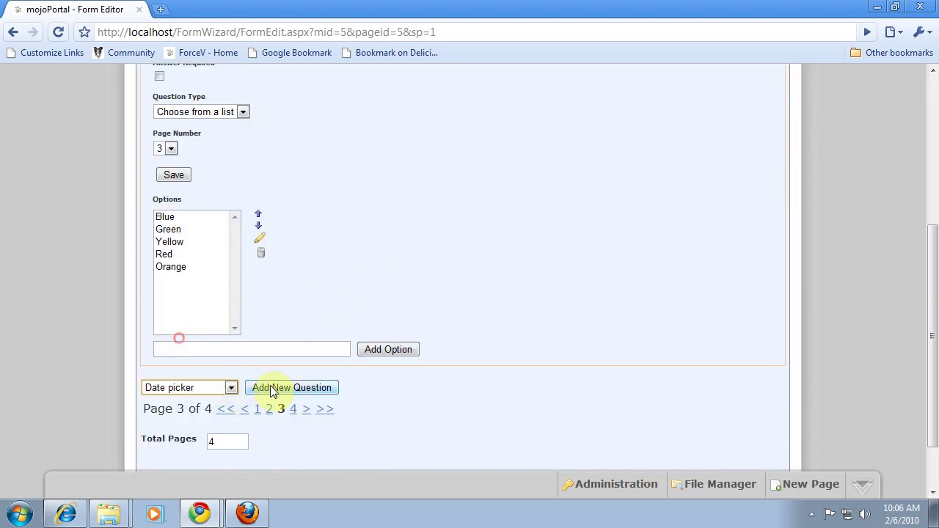
{"action": "left_click", "coordinate": [277, 391]}
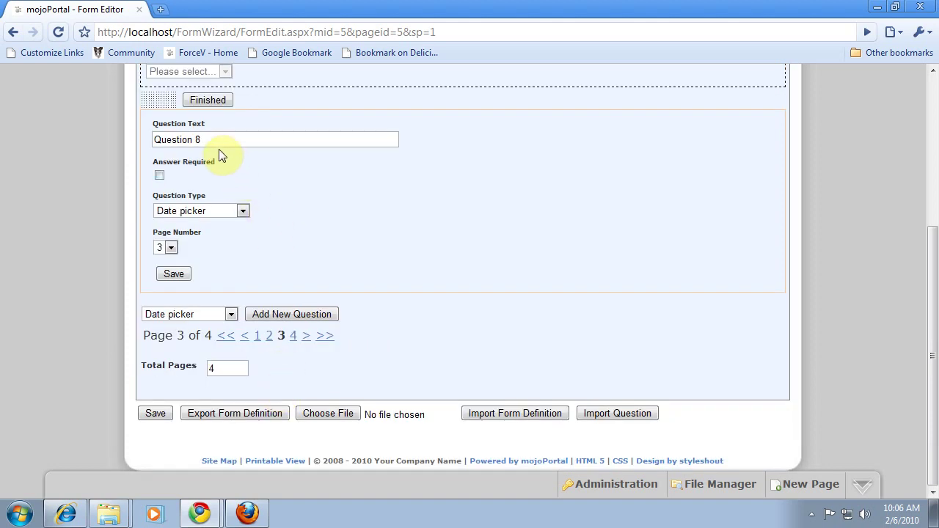
{"action": "left_click_drag", "start_coordinate": [212, 141], "coordinate": [125, 136]}
{"action": "type", "text": "Wh"}
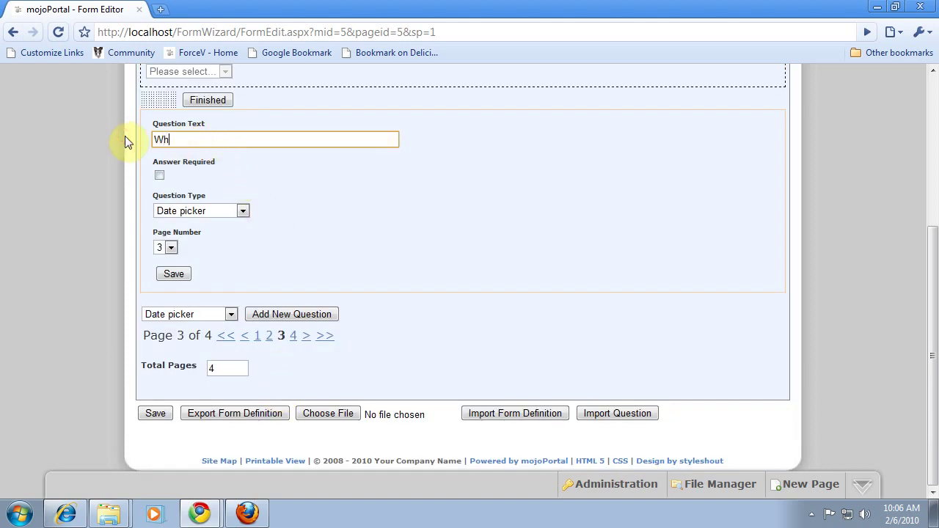
{"action": "type", "text": "at is the target date for "}
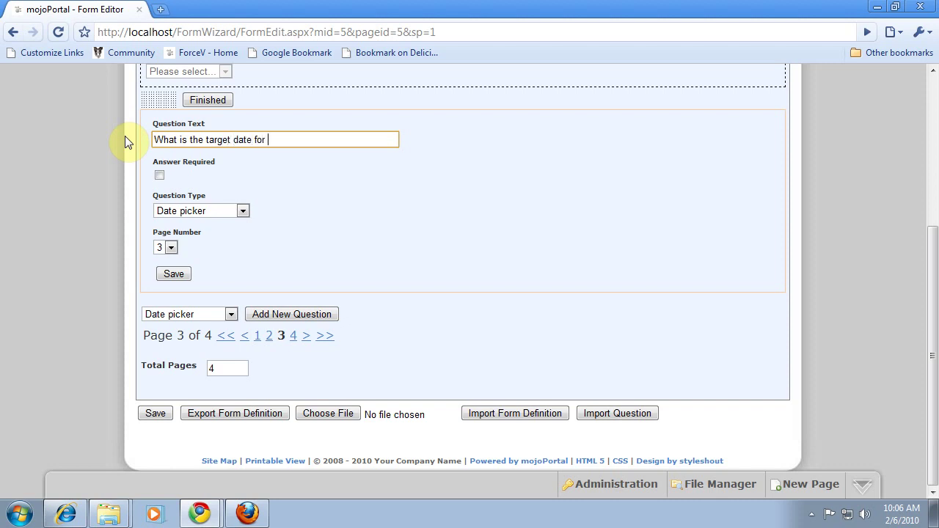
{"action": "type", "text": "your purchase?"}
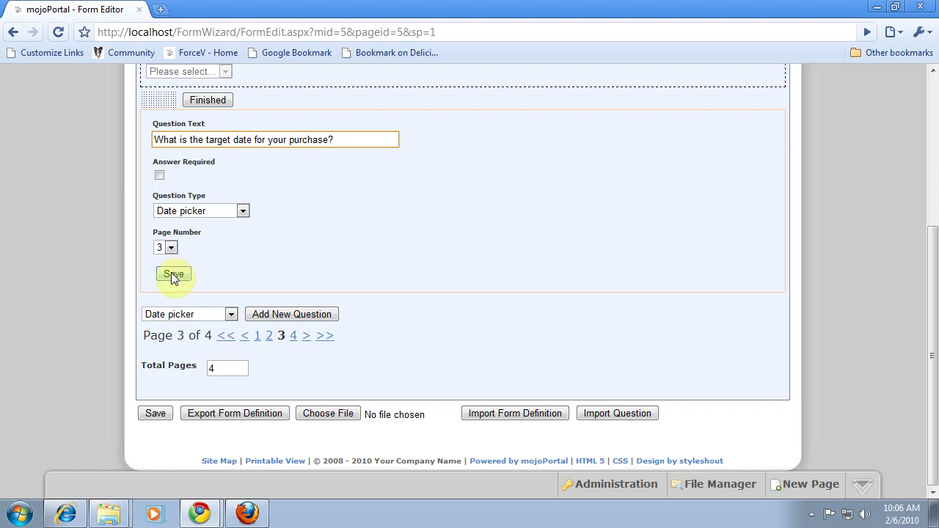
{"action": "left_click", "coordinate": [174, 276]}
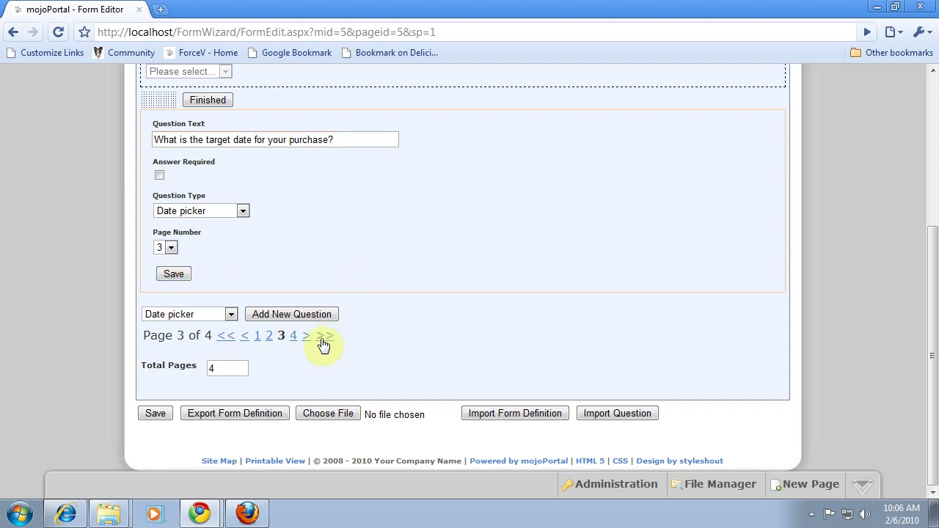
Step: On page 4, add a Paragraph text question 'Any special requirements?' and save it
{"action": "left_click", "coordinate": [294, 337]}
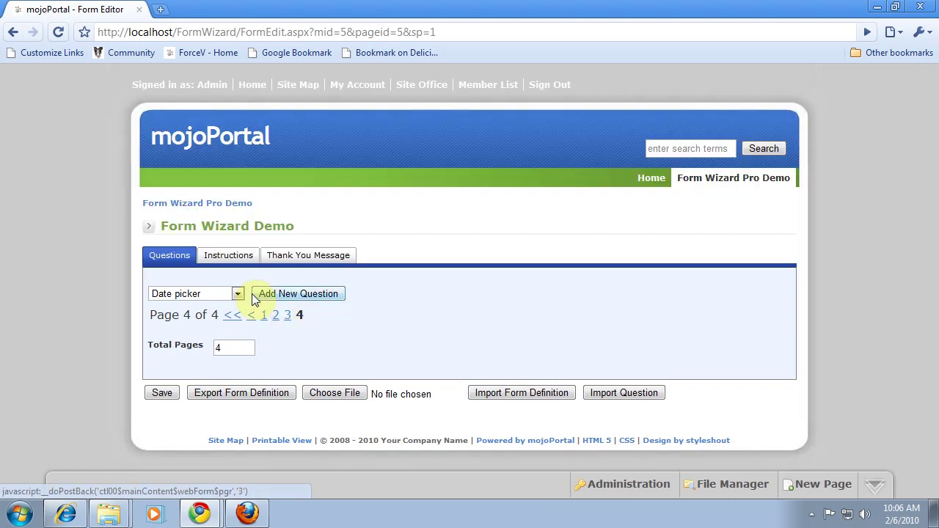
{"action": "left_click", "coordinate": [238, 294]}
{"action": "left_click", "coordinate": [189, 316]}
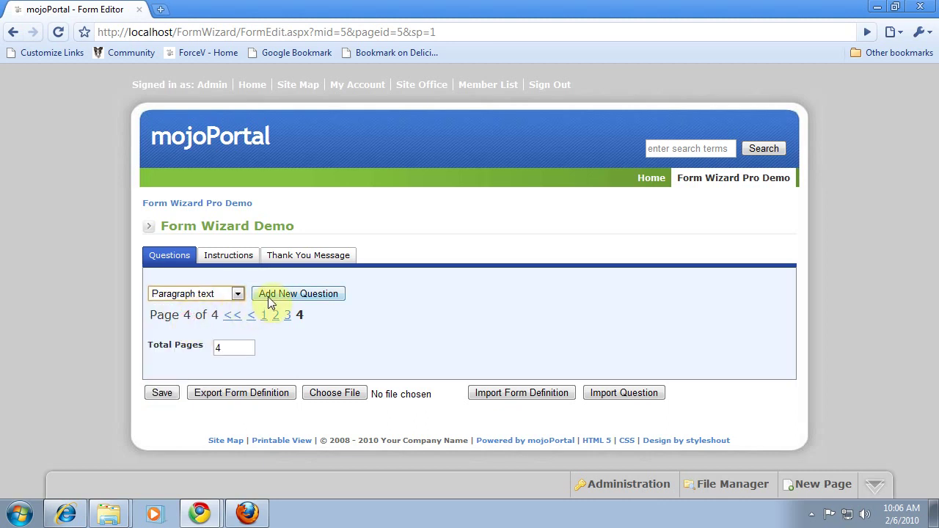
{"action": "left_click", "coordinate": [269, 298]}
{"action": "left_click", "coordinate": [213, 325]}
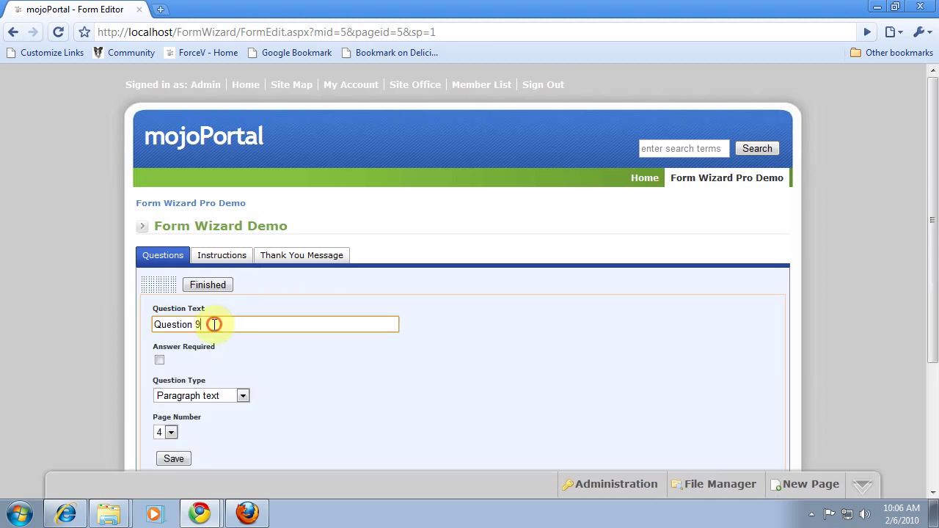
{"action": "left_click_drag", "start_coordinate": [213, 325], "coordinate": [120, 320]}
{"action": "type", "text": "Any spe"}
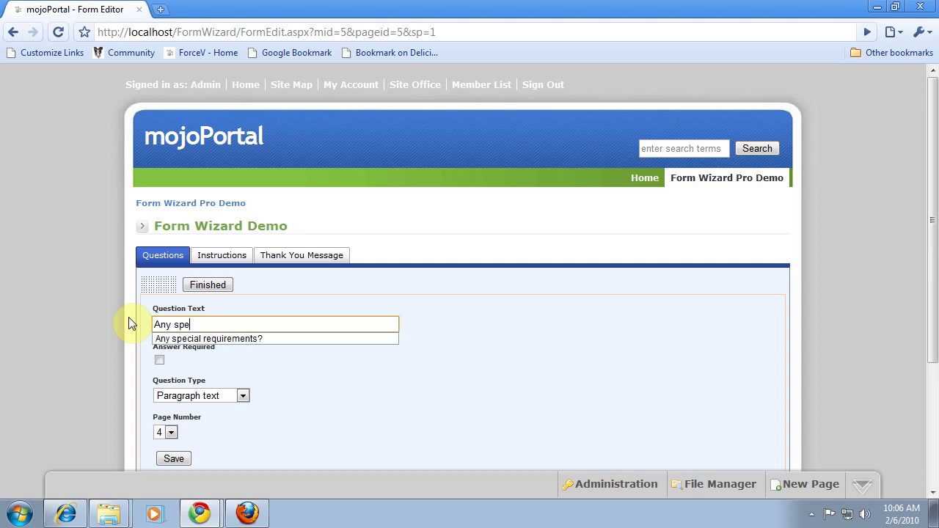
{"action": "type", "text": "cial requirements?"}
{"action": "key", "text": "Down"}
{"action": "left_click", "coordinate": [176, 459]}
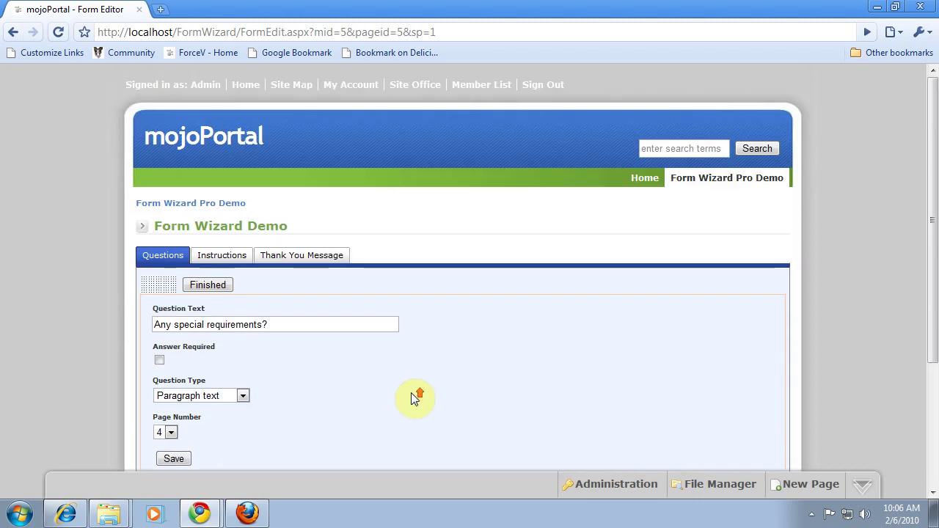
Step: Finish editing the form after the special requirements question
{"action": "scroll", "coordinate": [411, 397], "scroll_direction": "down", "scroll_amount": 1}
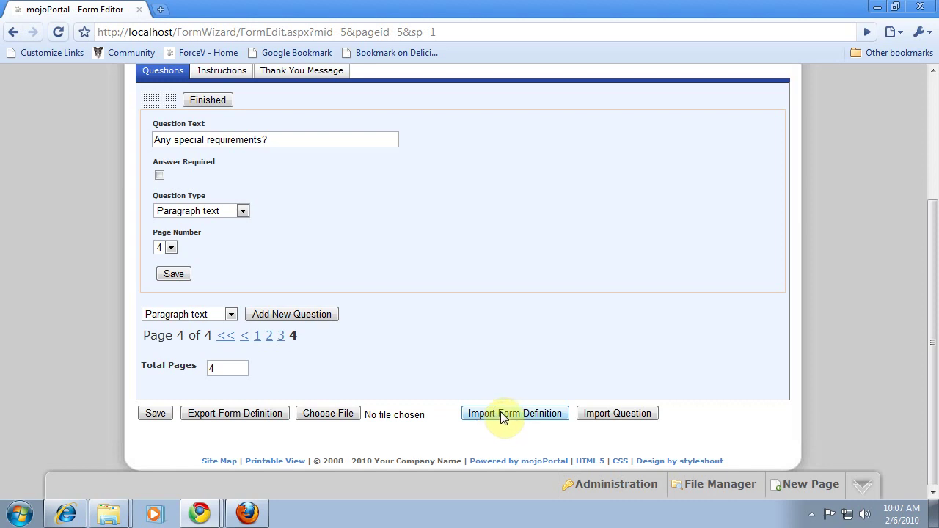
{"action": "left_click", "coordinate": [503, 417]}
{"action": "left_click", "coordinate": [208, 176]}
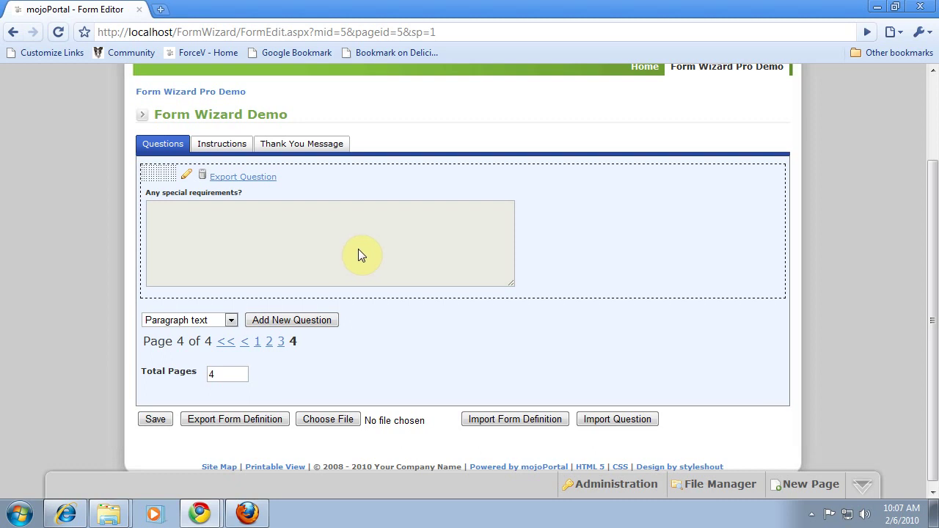
{"action": "scroll", "coordinate": [372, 270], "scroll_direction": "up", "scroll_amount": 3}
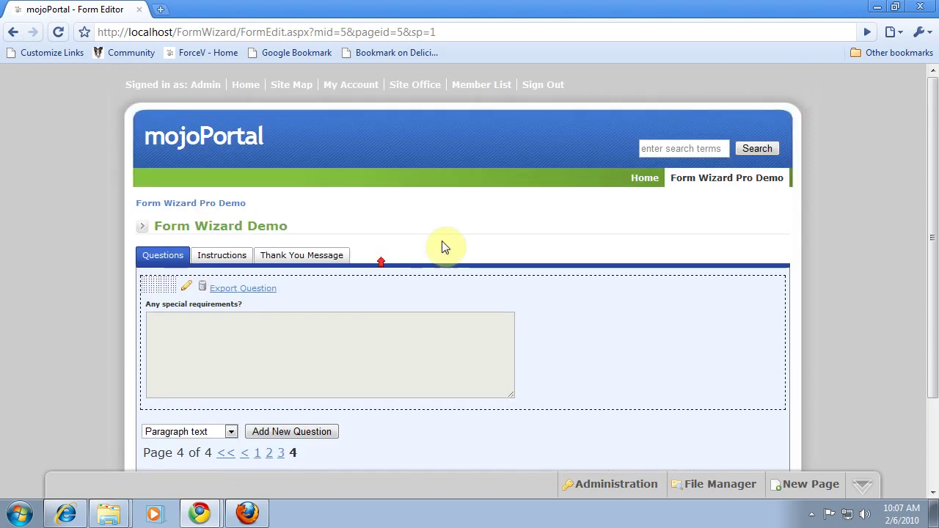
Step: On the live Form Wizard Pro Demo page, enter first name, last name, e-mail and verification code
{"action": "left_click", "coordinate": [763, 182]}
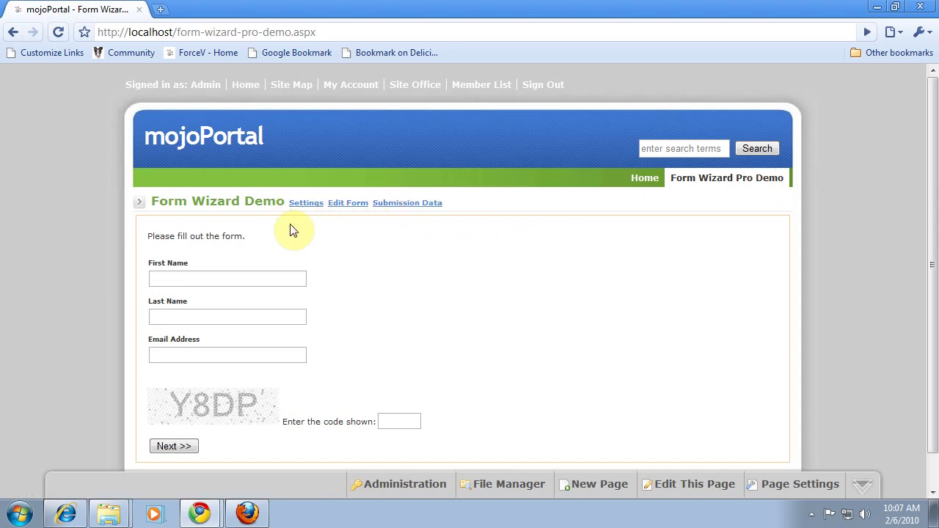
{"action": "left_click", "coordinate": [169, 277]}
{"action": "left_click", "coordinate": [168, 277]}
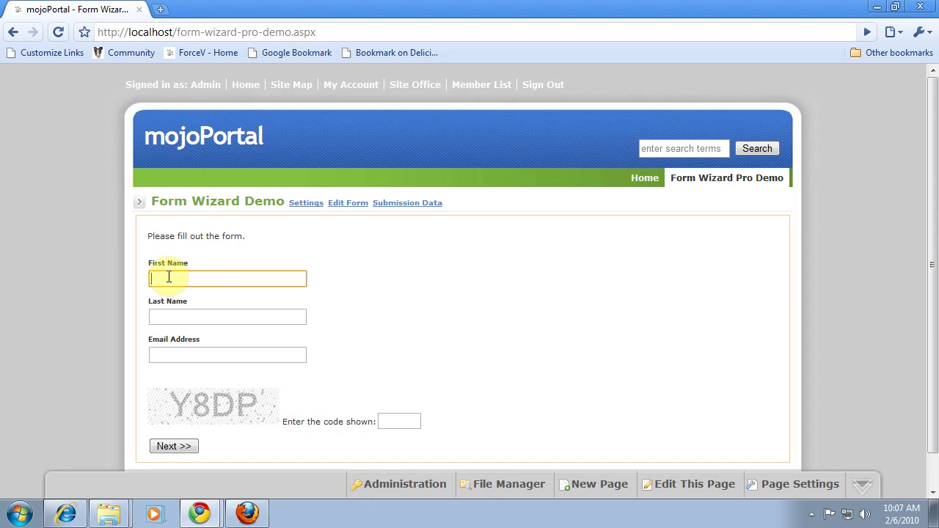
{"action": "type", "text": "Baer"}
{"action": "type", "text": "t"}
{"action": "key", "text": "Tab"}
{"action": "type", "text": "S"}
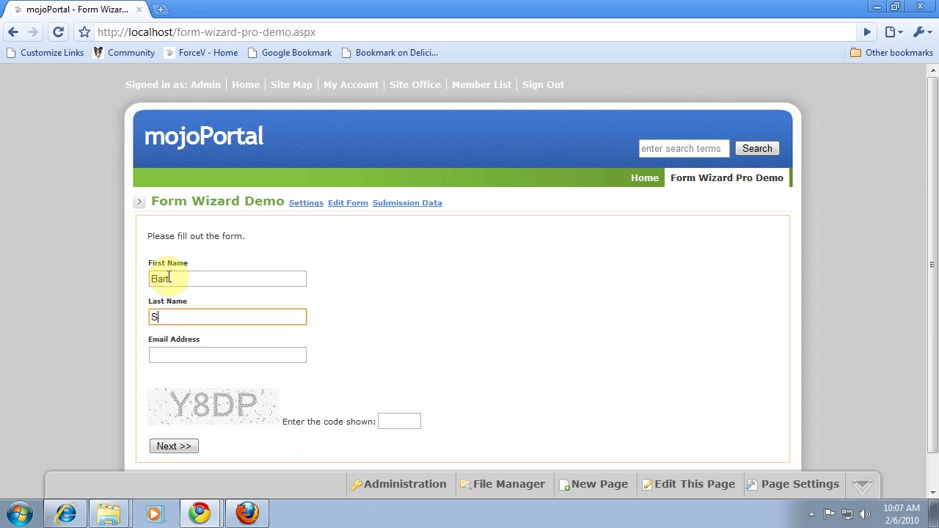
{"action": "type", "text": "impson"}
{"action": "key", "text": "Tab"}
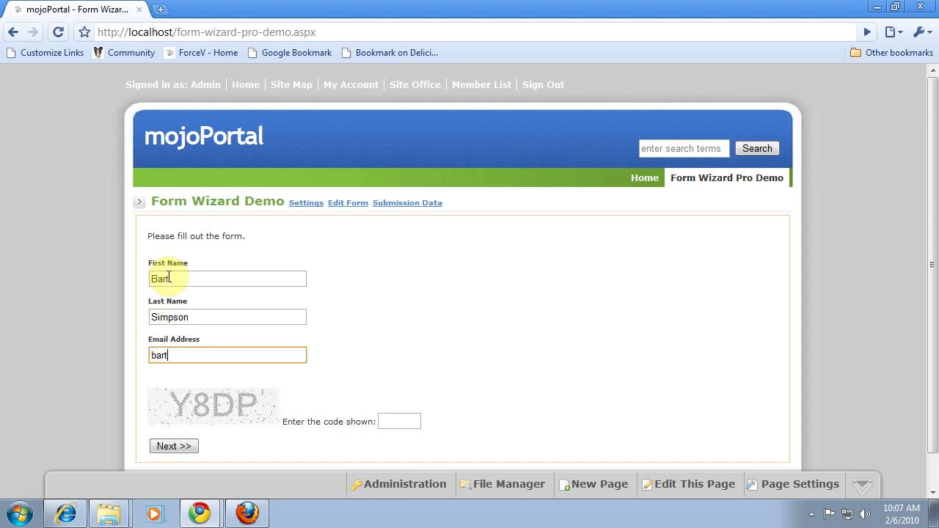
{"action": "type", "text": "bart@simpsons.com"}
{"action": "left_click", "coordinate": [412, 421]}
{"action": "type", "text": "Y"}
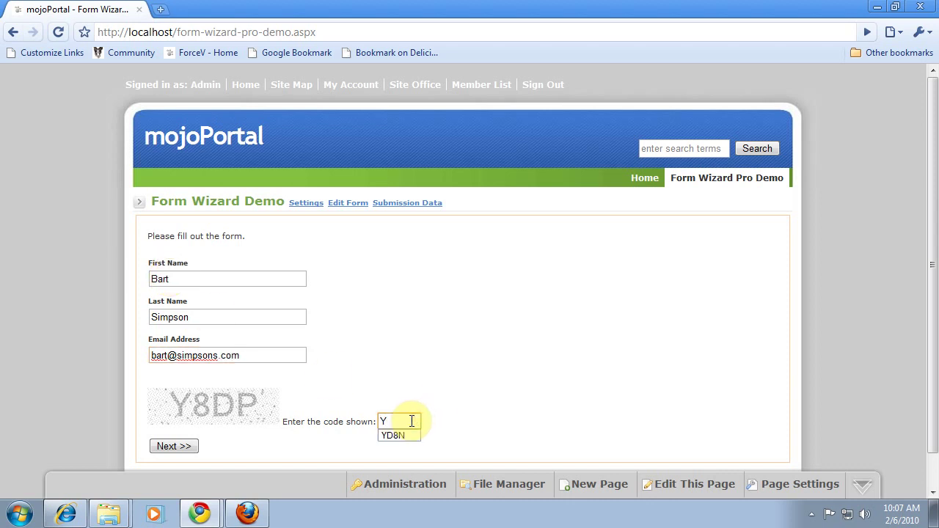
{"action": "type", "text": "8DP"}
{"action": "left_click", "coordinate": [185, 446]}
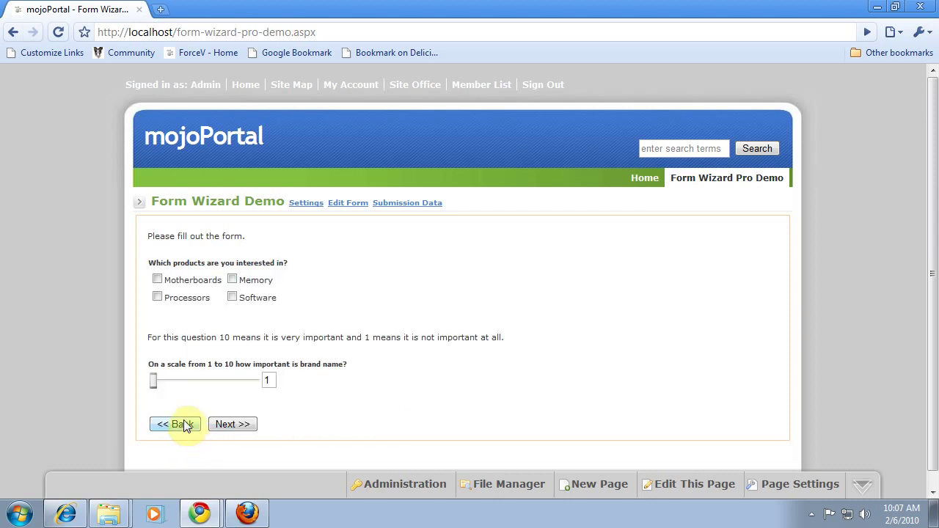
Step: Tick Motherboards, Processors and Software and set the brand name importance rating
{"action": "left_click", "coordinate": [184, 425]}
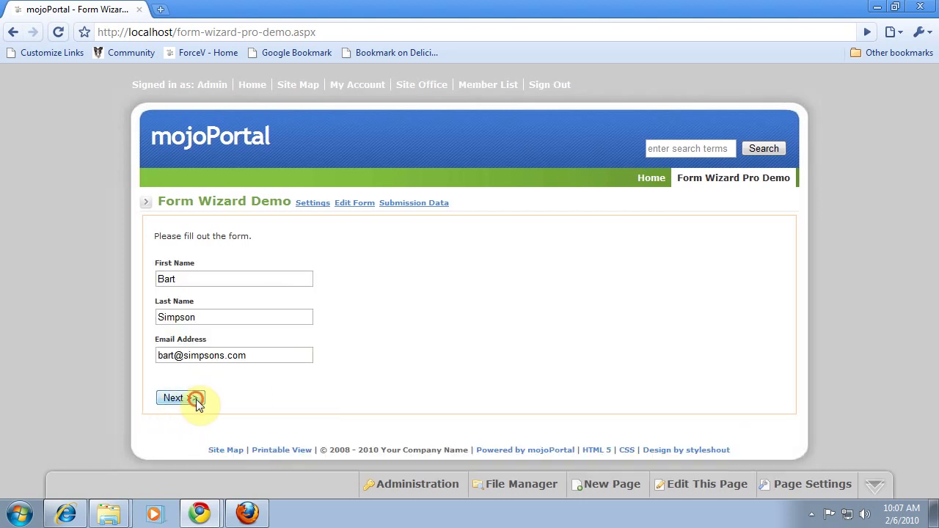
{"action": "left_click", "coordinate": [195, 400]}
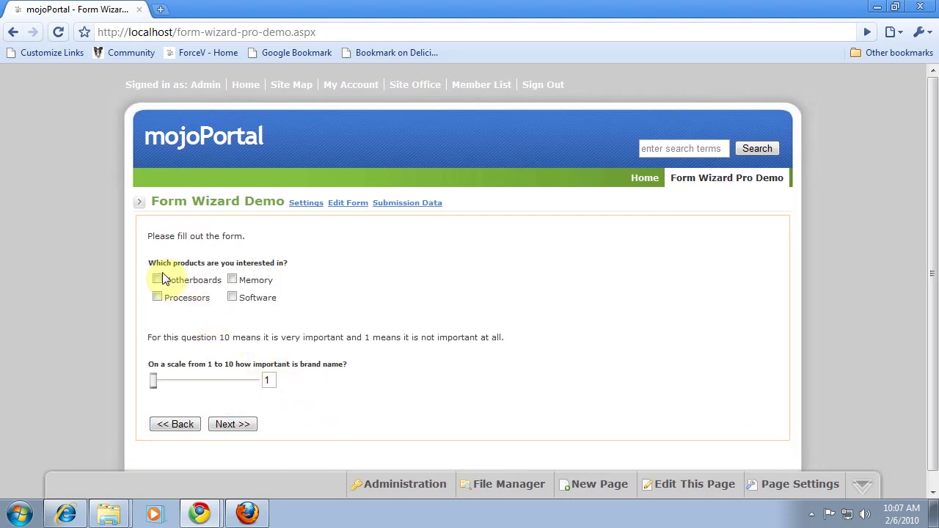
{"action": "left_click", "coordinate": [158, 280]}
{"action": "left_click", "coordinate": [158, 297]}
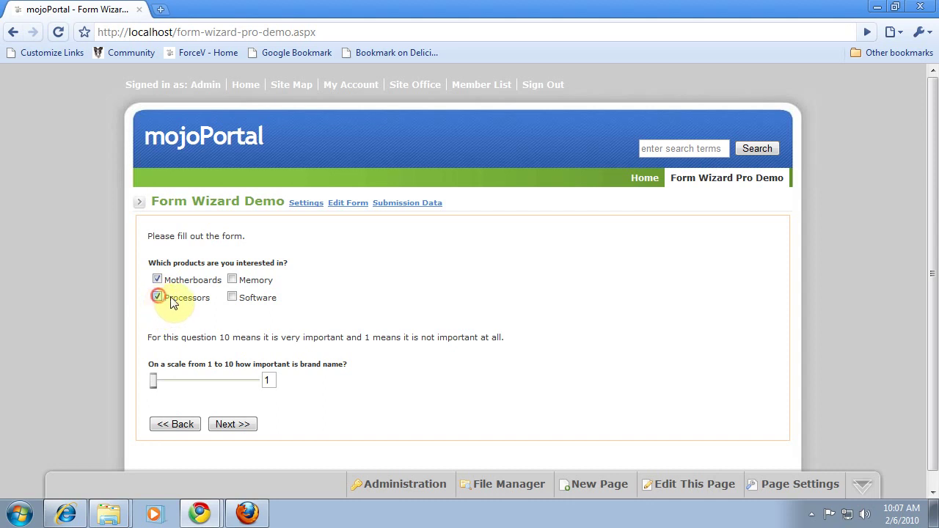
{"action": "left_click", "coordinate": [232, 297]}
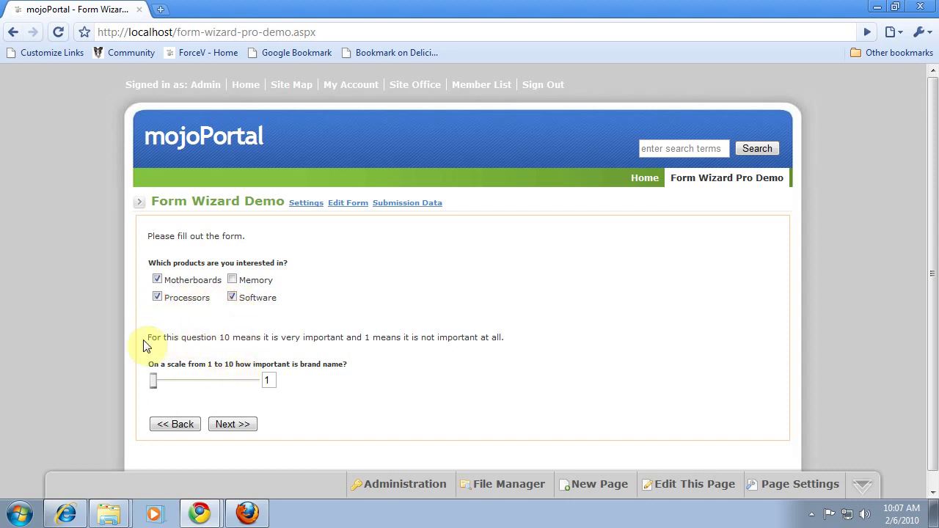
{"action": "left_click", "coordinate": [214, 381]}
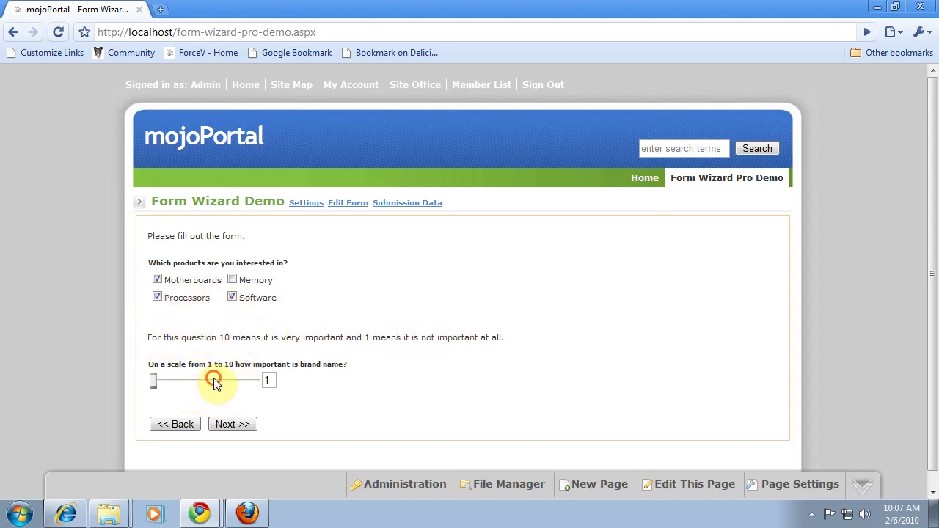
{"action": "left_click", "coordinate": [243, 424]}
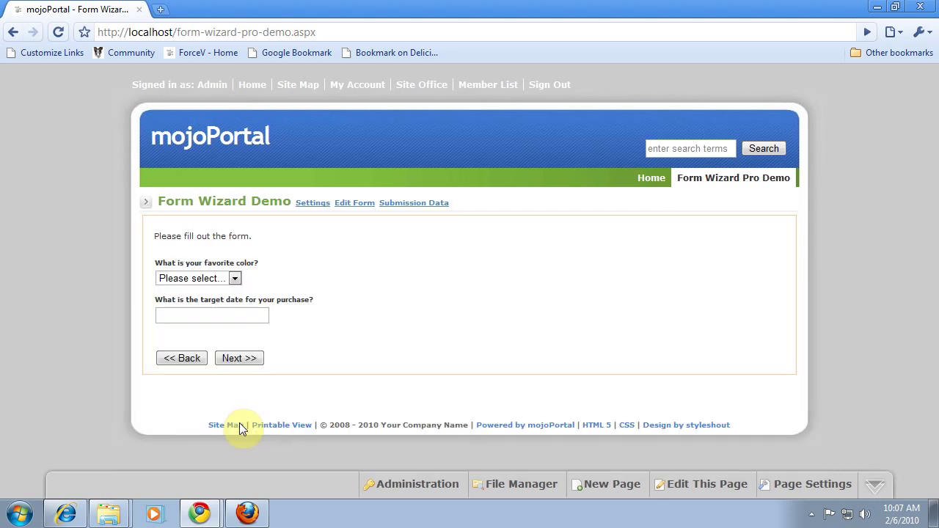
Step: Choose Green, target date 2/11/2010, enter 'extra cheese' as requirement, and submit
{"action": "left_click", "coordinate": [234, 279]}
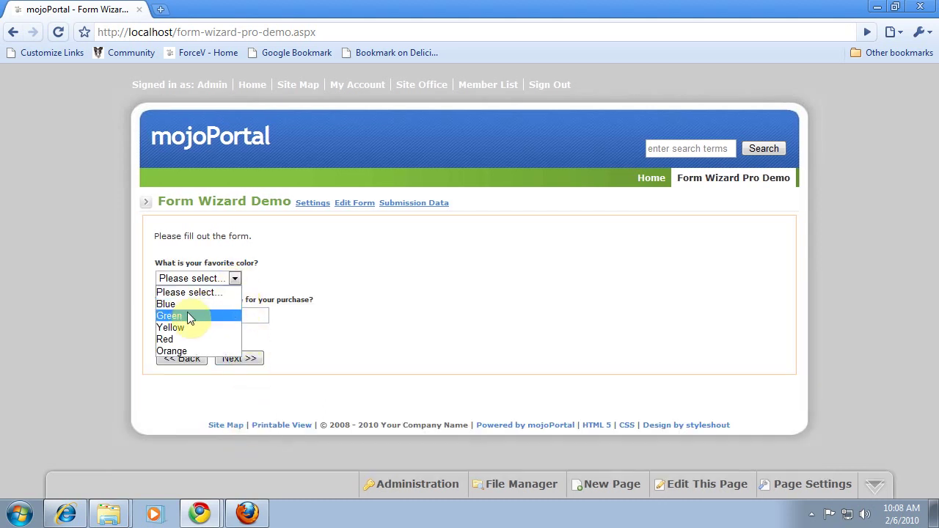
{"action": "left_click", "coordinate": [176, 316]}
{"action": "left_click", "coordinate": [243, 314]}
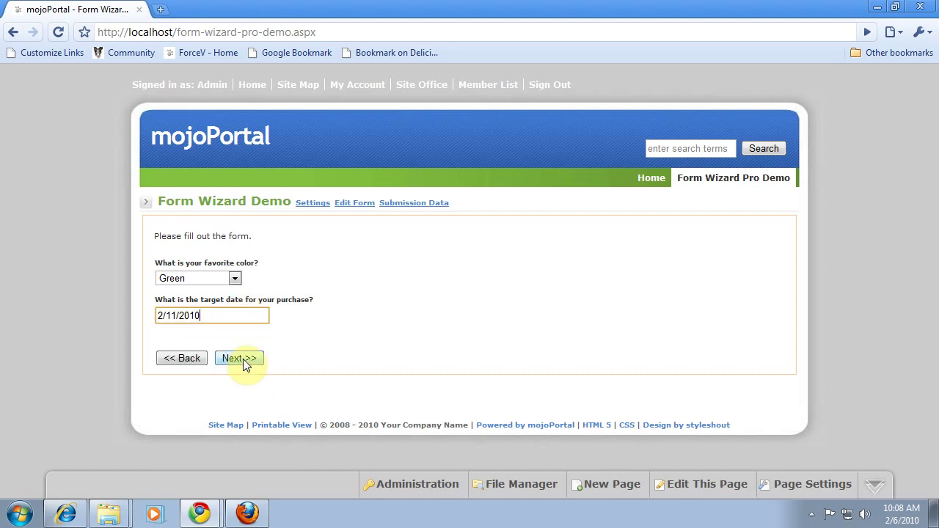
{"action": "left_click", "coordinate": [243, 360]}
{"action": "left_click", "coordinate": [195, 397]}
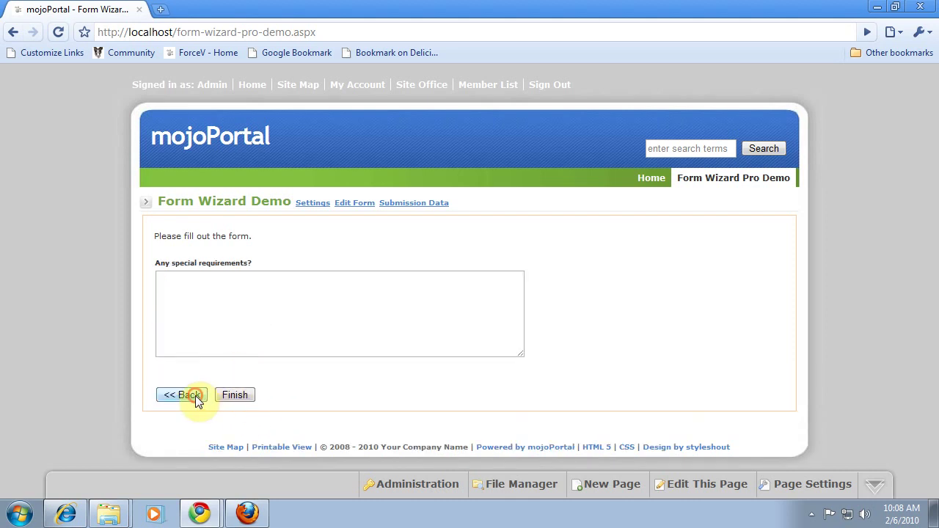
{"action": "left_click", "coordinate": [188, 360]}
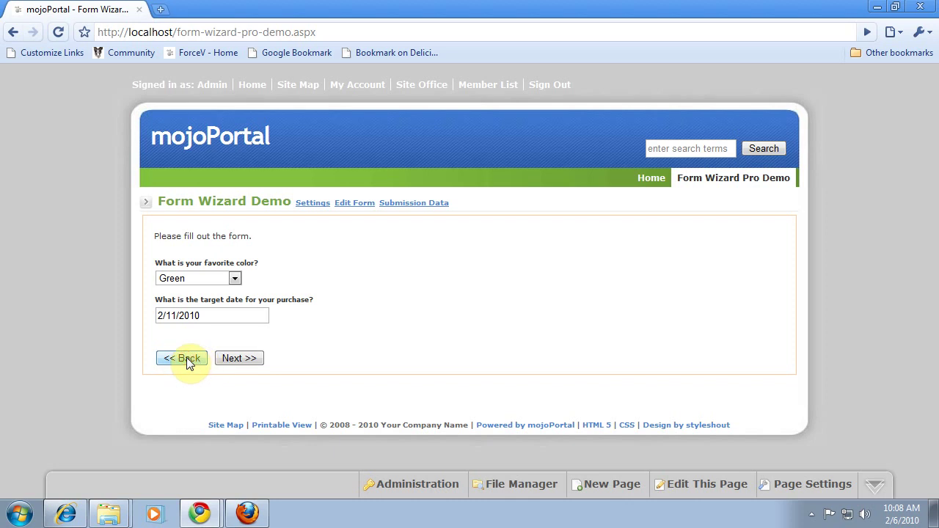
{"action": "left_click", "coordinate": [239, 425]}
{"action": "left_click", "coordinate": [264, 358]}
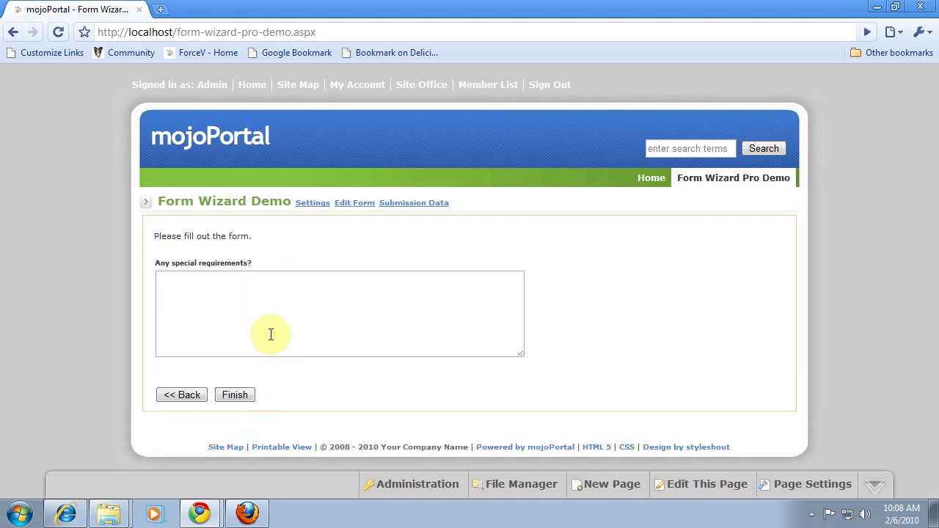
{"action": "left_click", "coordinate": [218, 284]}
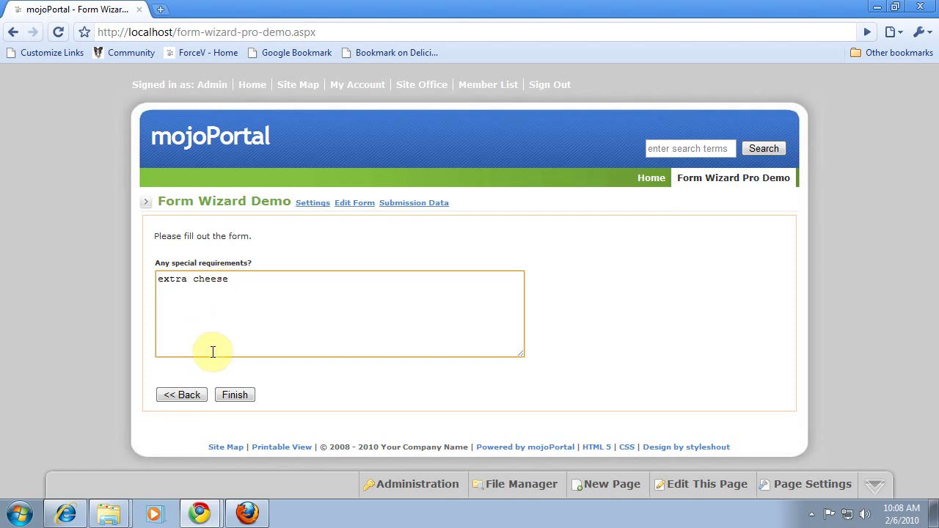
{"action": "left_click", "coordinate": [245, 396]}
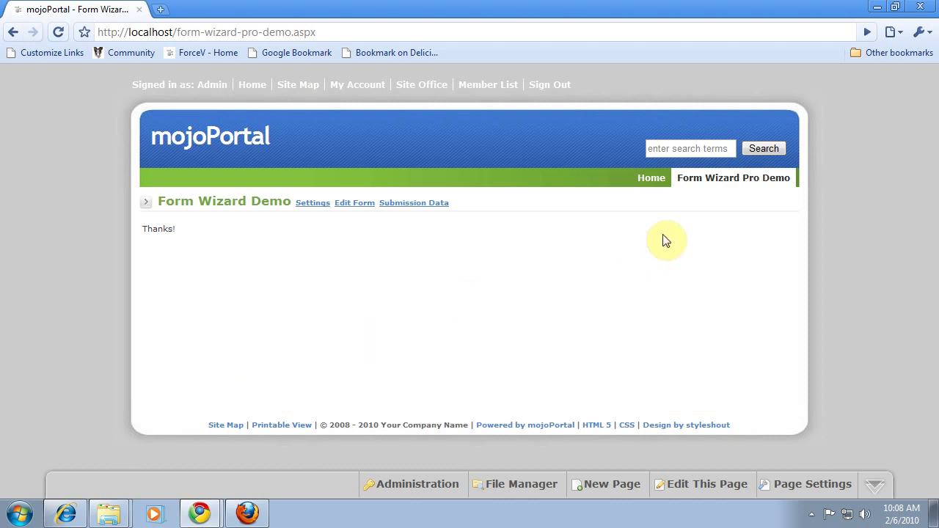
Step: Reload the survey and enter the respondent's name, e-mail and verification code
{"action": "left_click", "coordinate": [714, 182]}
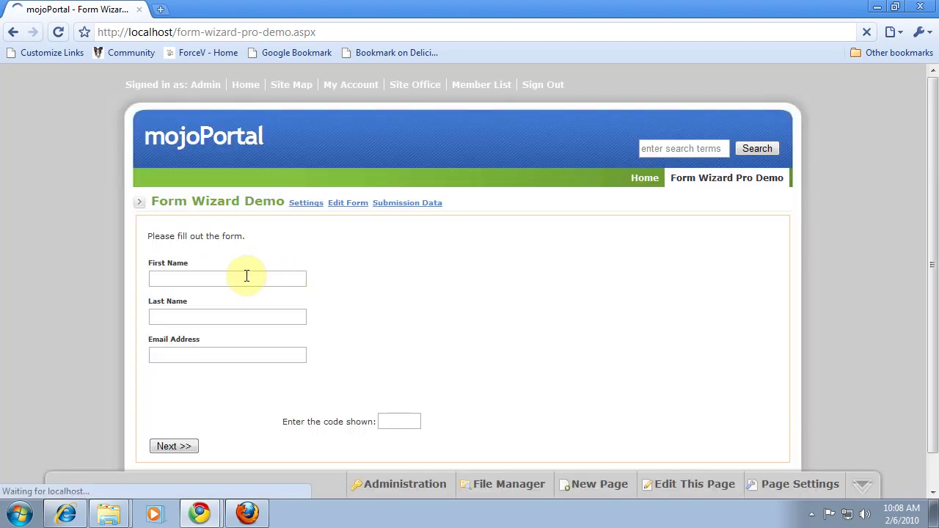
{"action": "left_click", "coordinate": [184, 279]}
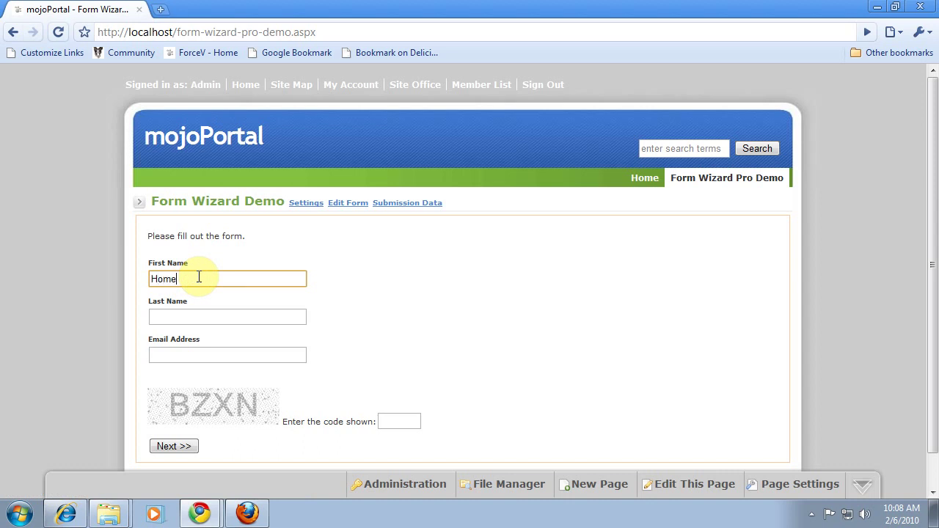
{"action": "key", "text": "Tab"}
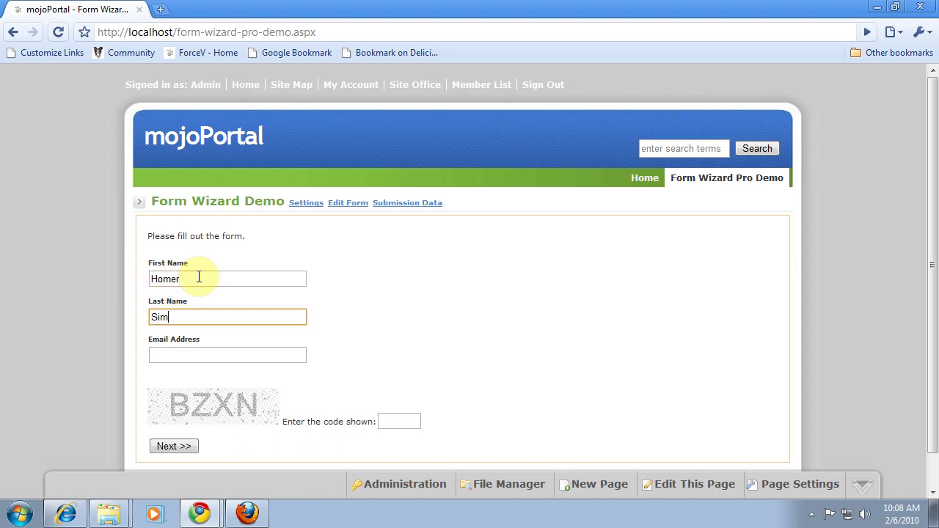
{"action": "key", "text": "Tab"}
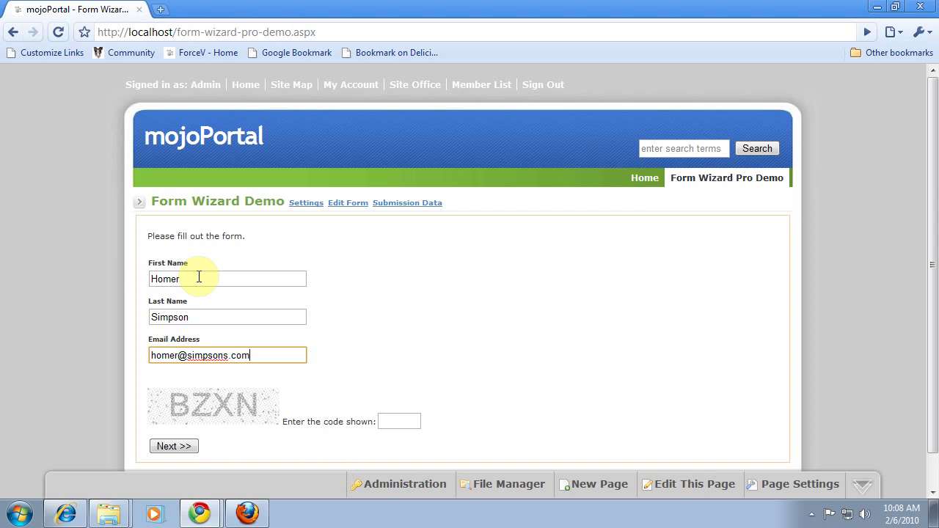
{"action": "left_click", "coordinate": [391, 420]}
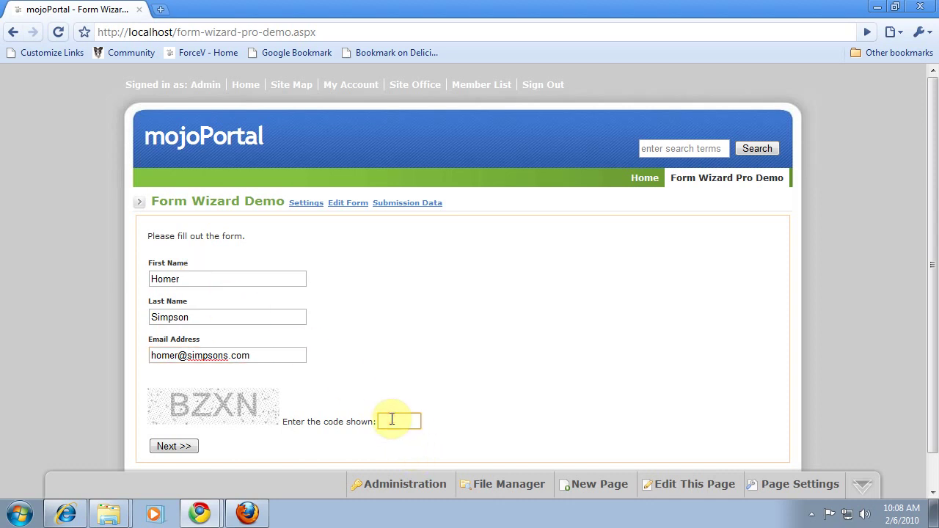
{"action": "type", "text": "BZXN"}
{"action": "left_click", "coordinate": [190, 446]}
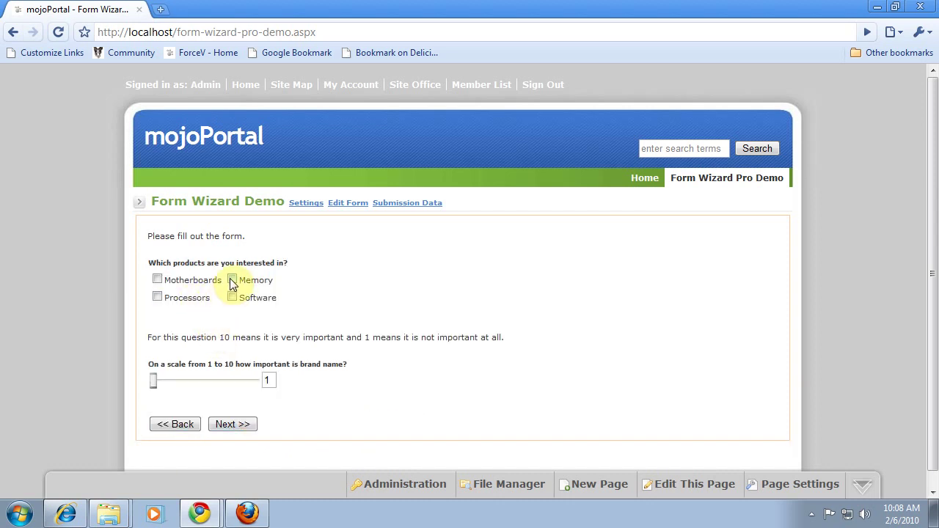
Step: Tick Memory, rate brand importance 7, choose Blue and target date 2/18/2010
{"action": "left_click", "coordinate": [232, 280]}
{"action": "left_click", "coordinate": [226, 380]}
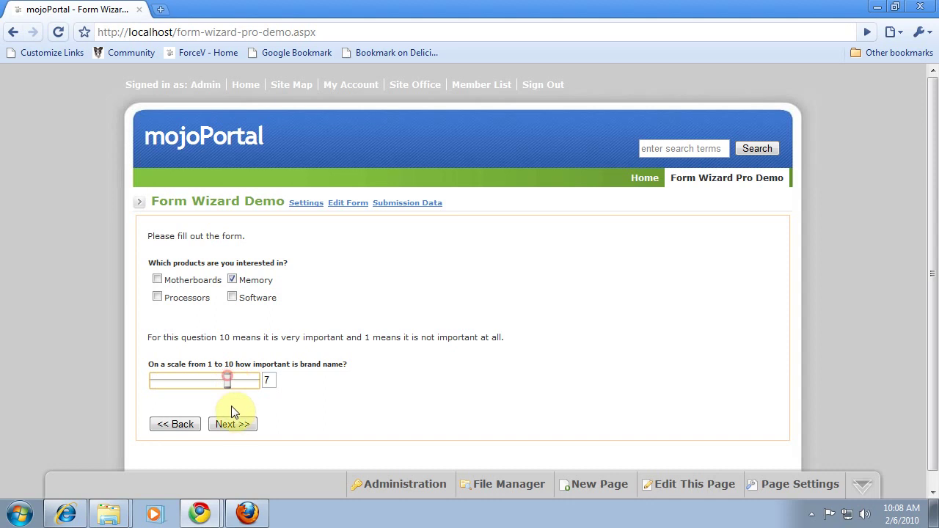
{"action": "left_click", "coordinate": [232, 425]}
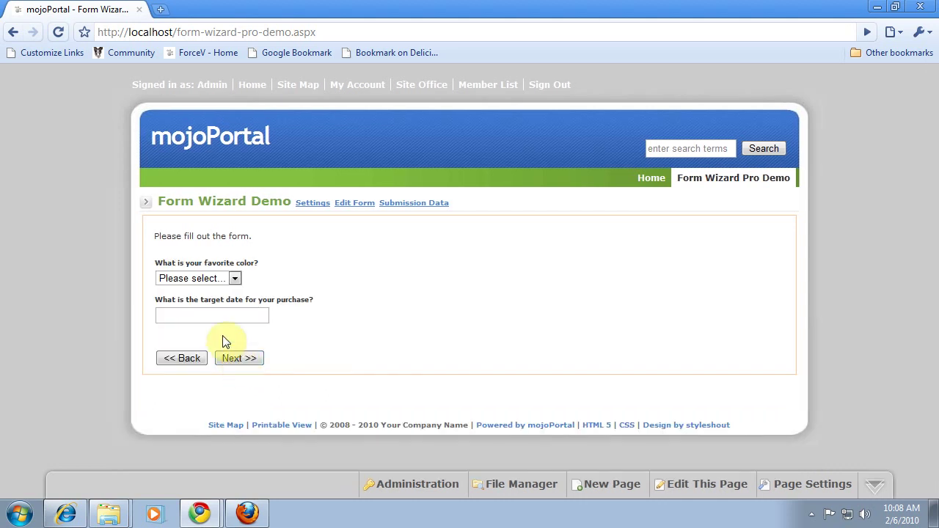
{"action": "left_click", "coordinate": [236, 278]}
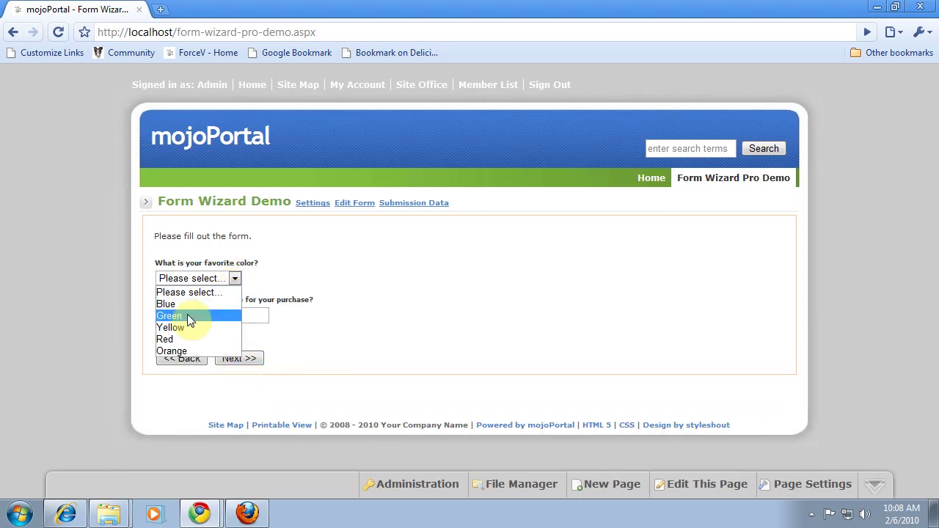
{"action": "left_click", "coordinate": [170, 304]}
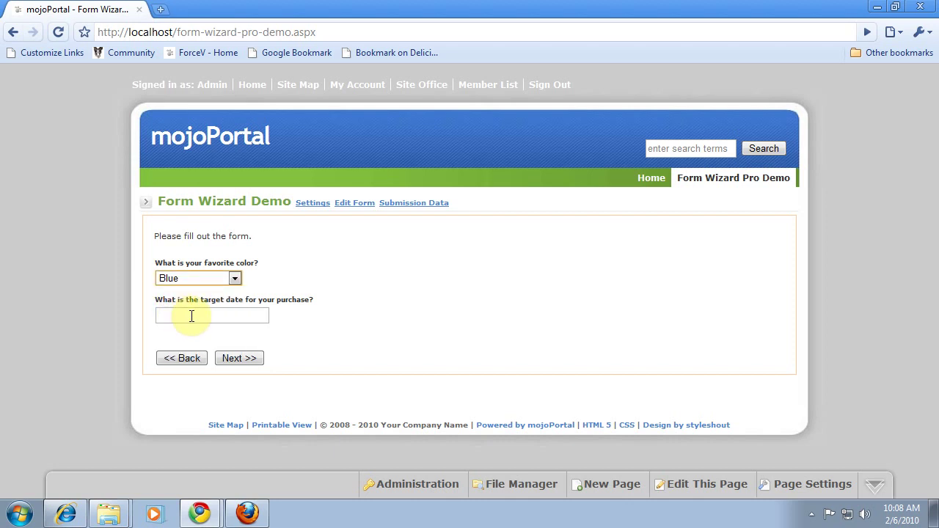
{"action": "left_click", "coordinate": [190, 316]}
{"action": "left_click", "coordinate": [243, 390]}
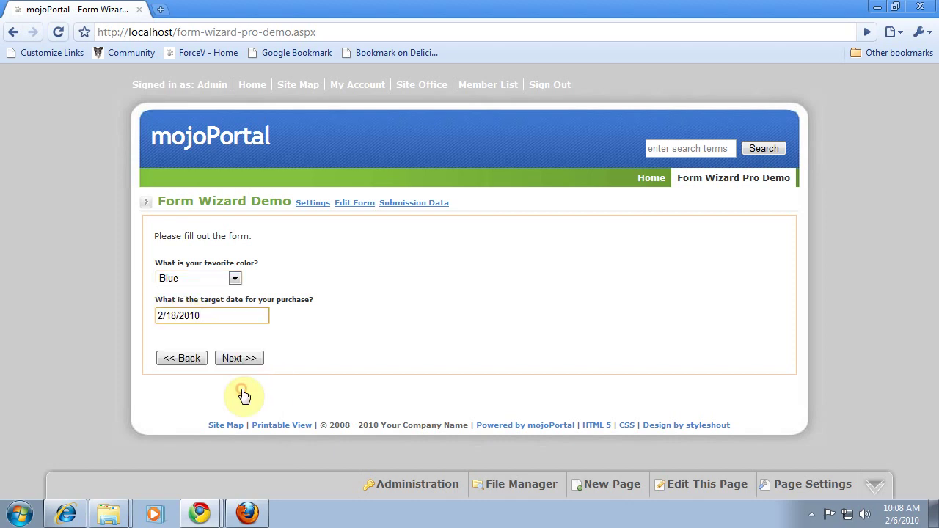
Step: Enter 'pizza and beer' as the special requirement and submit the second response
{"action": "left_click", "coordinate": [247, 361]}
{"action": "left_click", "coordinate": [211, 290]}
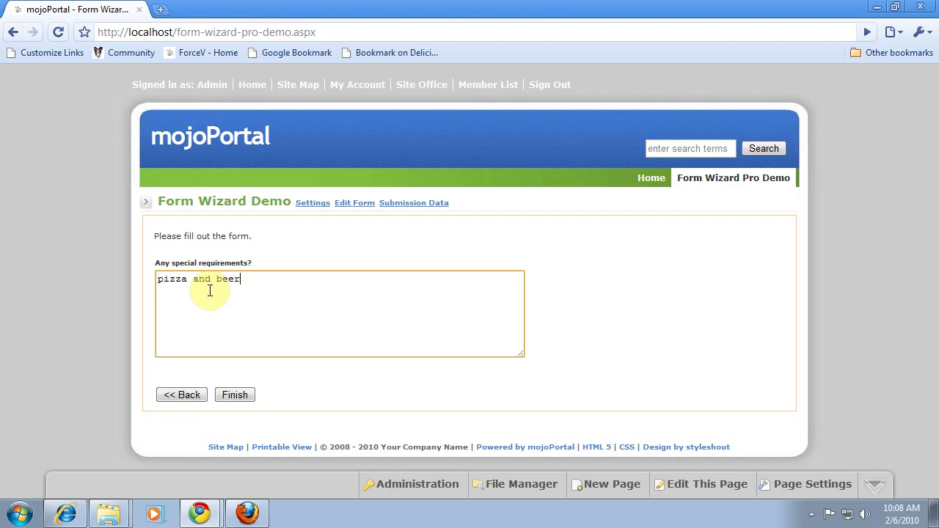
{"action": "type", "text": "pizza and beer"}
{"action": "left_click", "coordinate": [235, 396]}
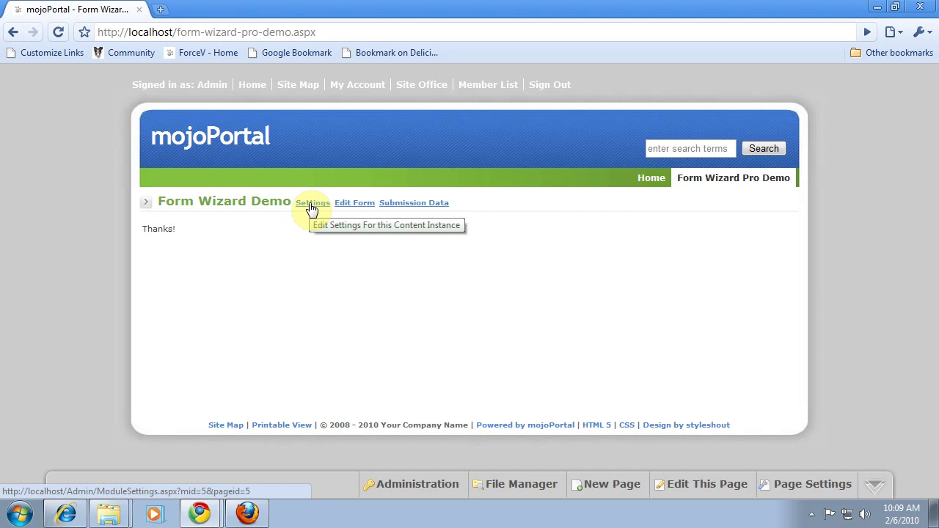
Step: Open Submission Data, view the submissions grid, then browse to submission 2 and close
{"action": "left_click", "coordinate": [401, 209]}
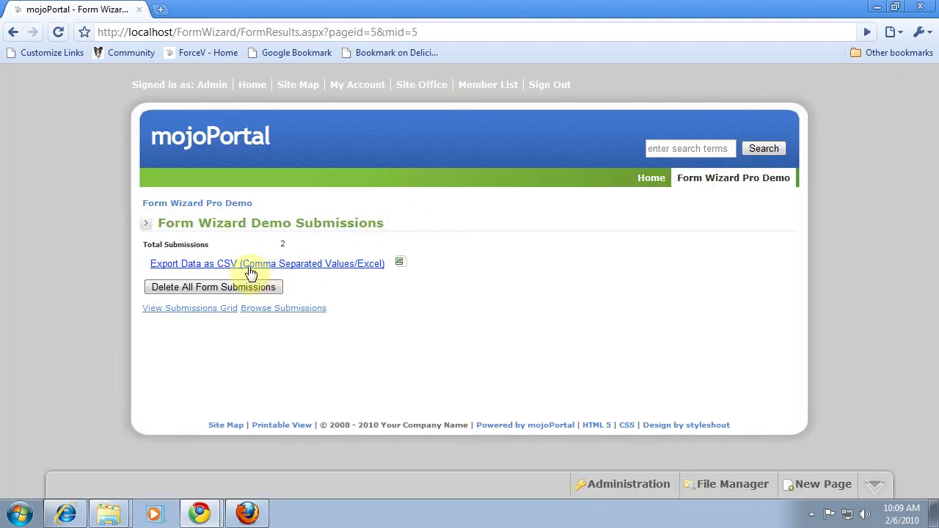
{"action": "left_click", "coordinate": [199, 307]}
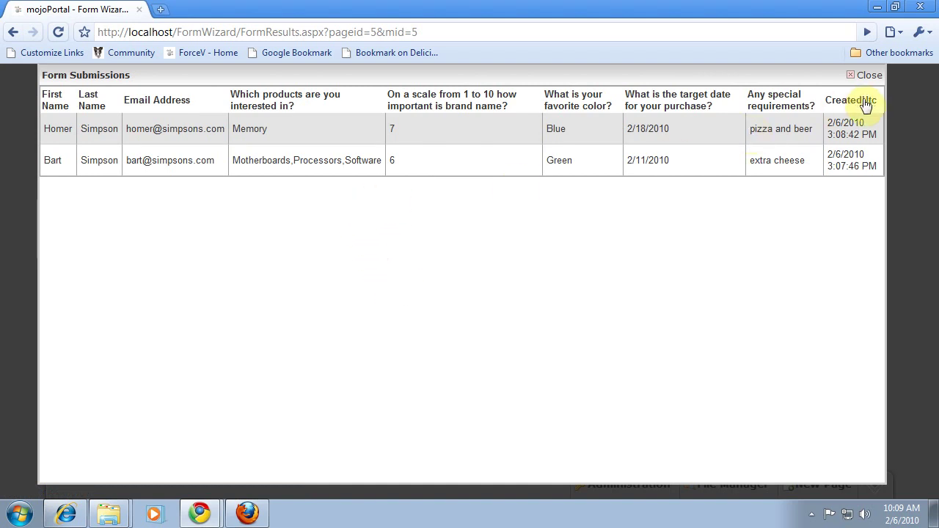
{"action": "left_click", "coordinate": [863, 75]}
{"action": "left_click", "coordinate": [292, 309]}
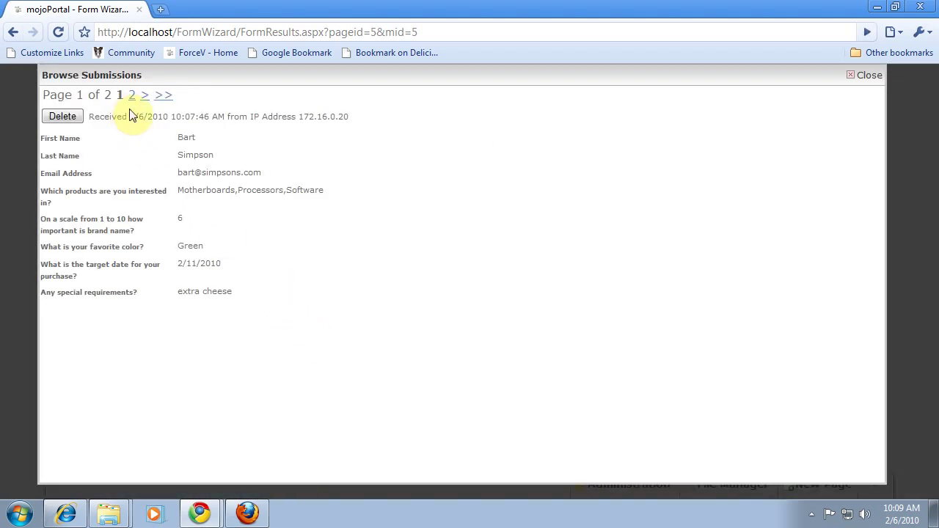
{"action": "left_click", "coordinate": [147, 97]}
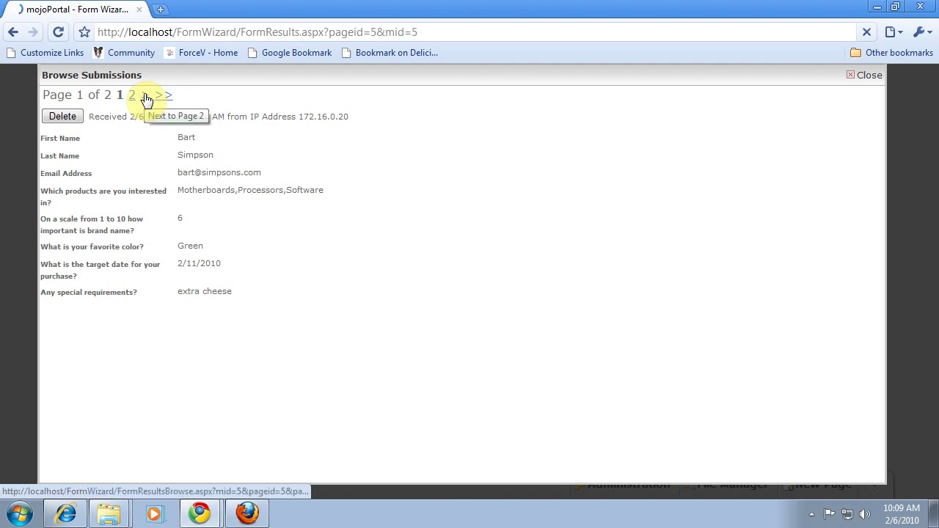
{"action": "left_click", "coordinate": [868, 77]}
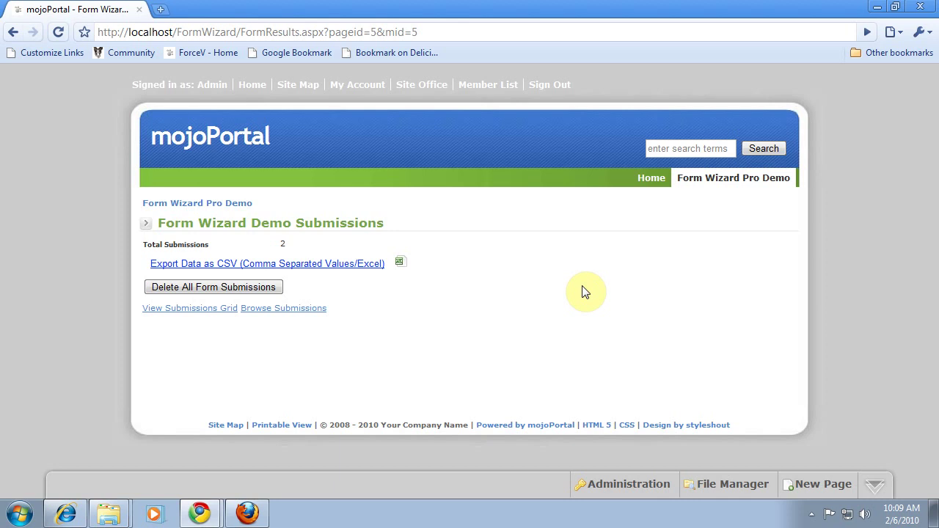